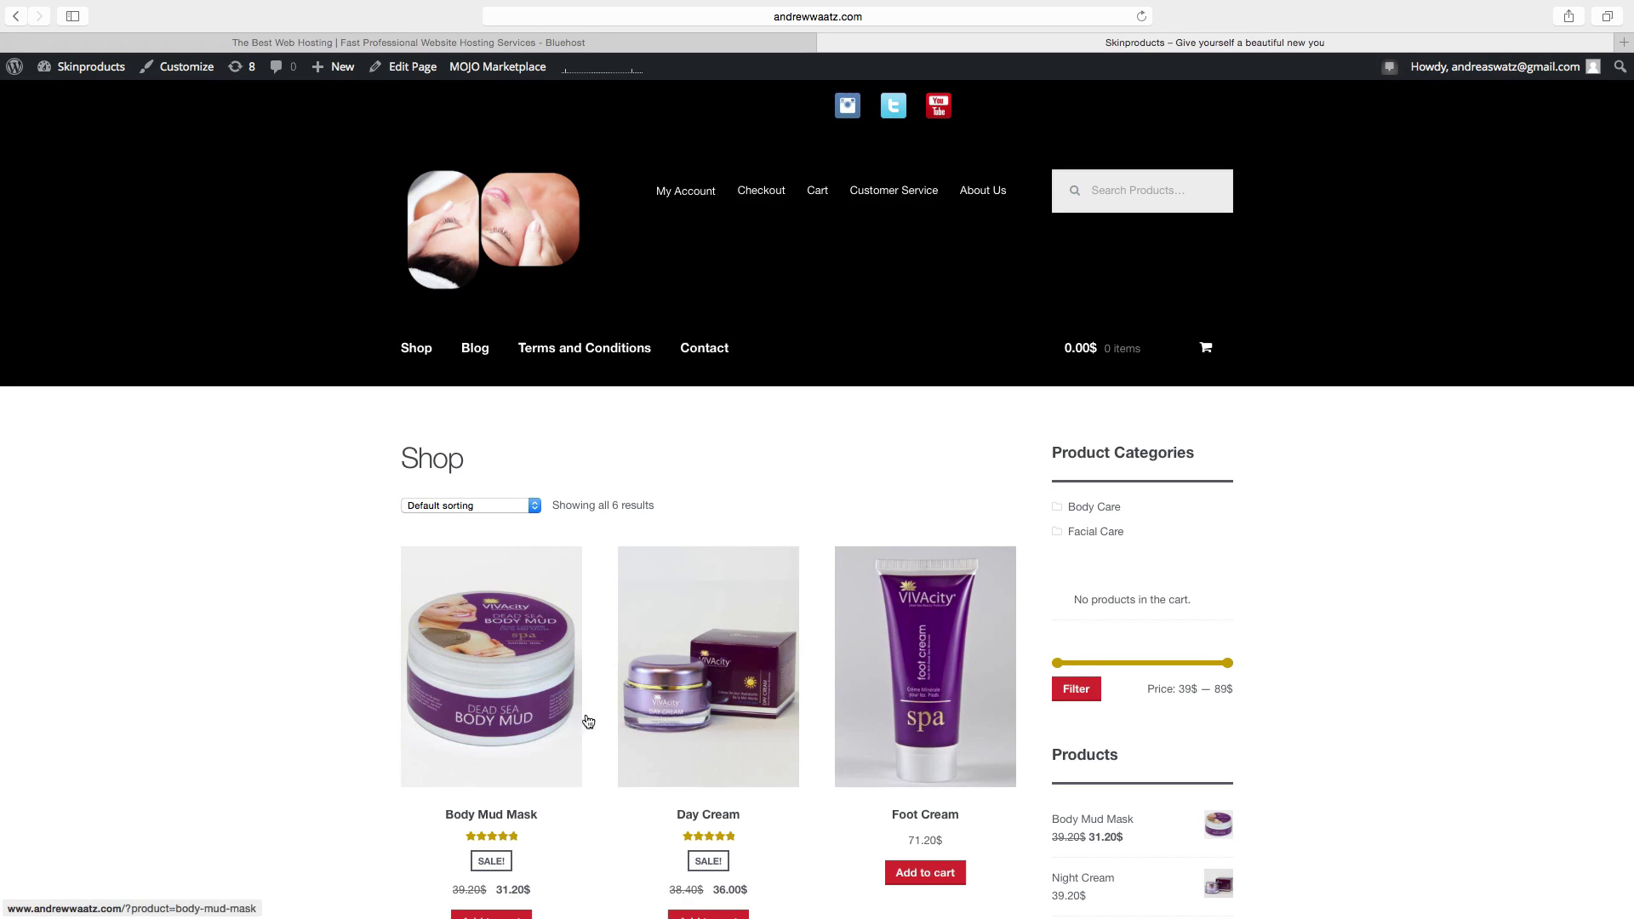
Browse the shop listing and open the Body Mud Mask product page.
{"action": "scroll", "coordinate": [850, 421], "scroll_direction": "down", "scroll_amount": 5}
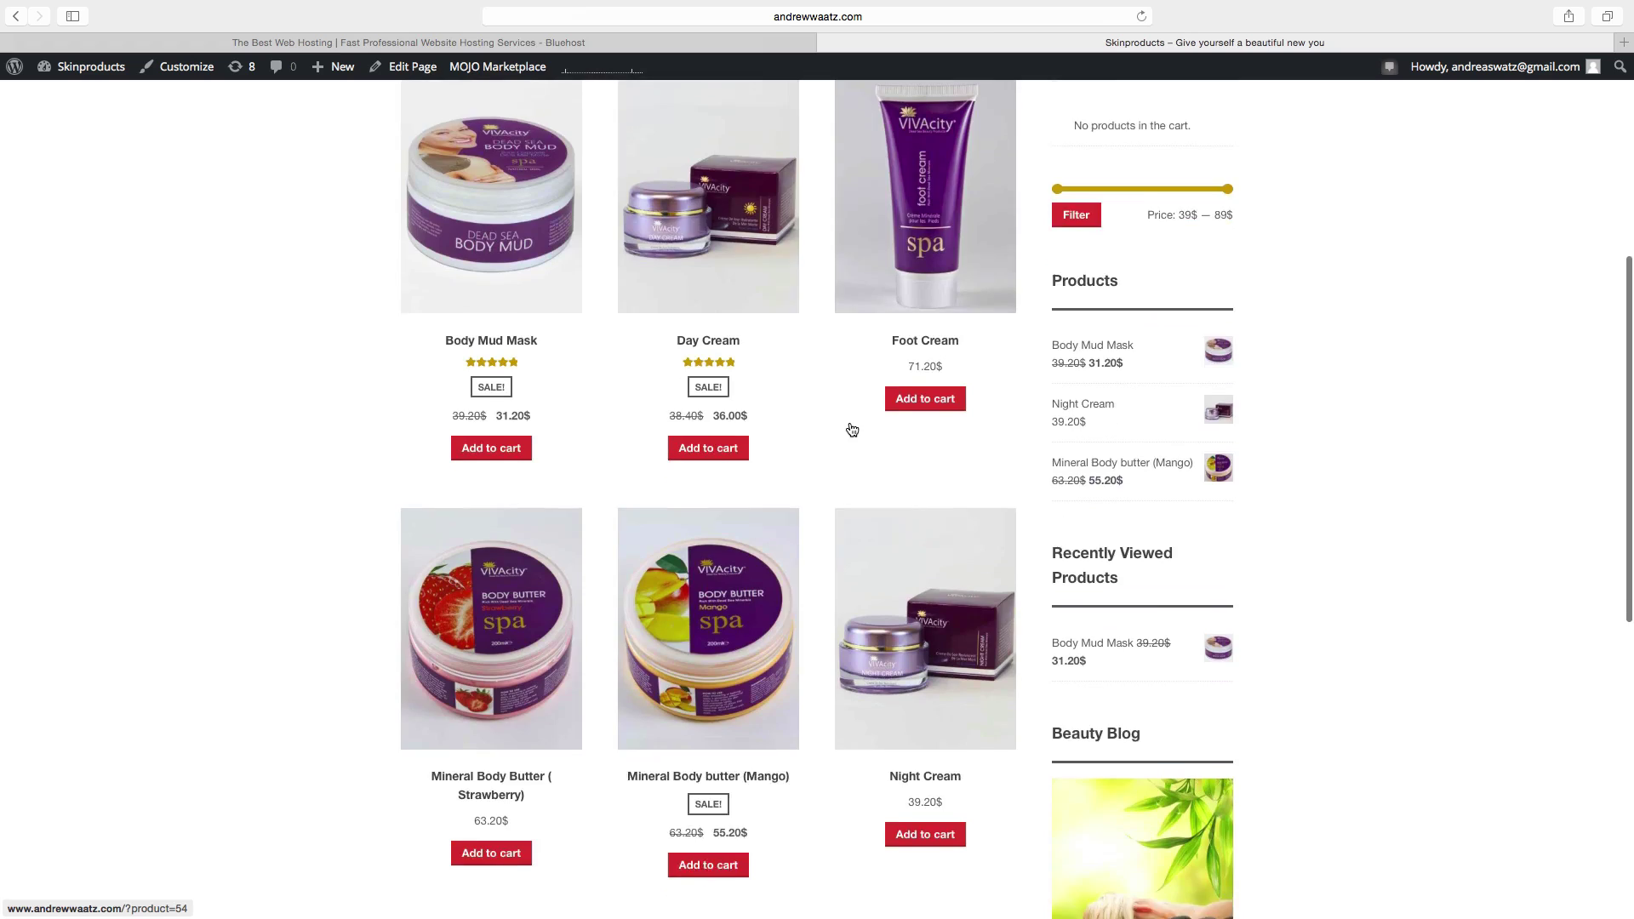
{"action": "scroll", "coordinate": [851, 429], "scroll_direction": "down", "scroll_amount": 7}
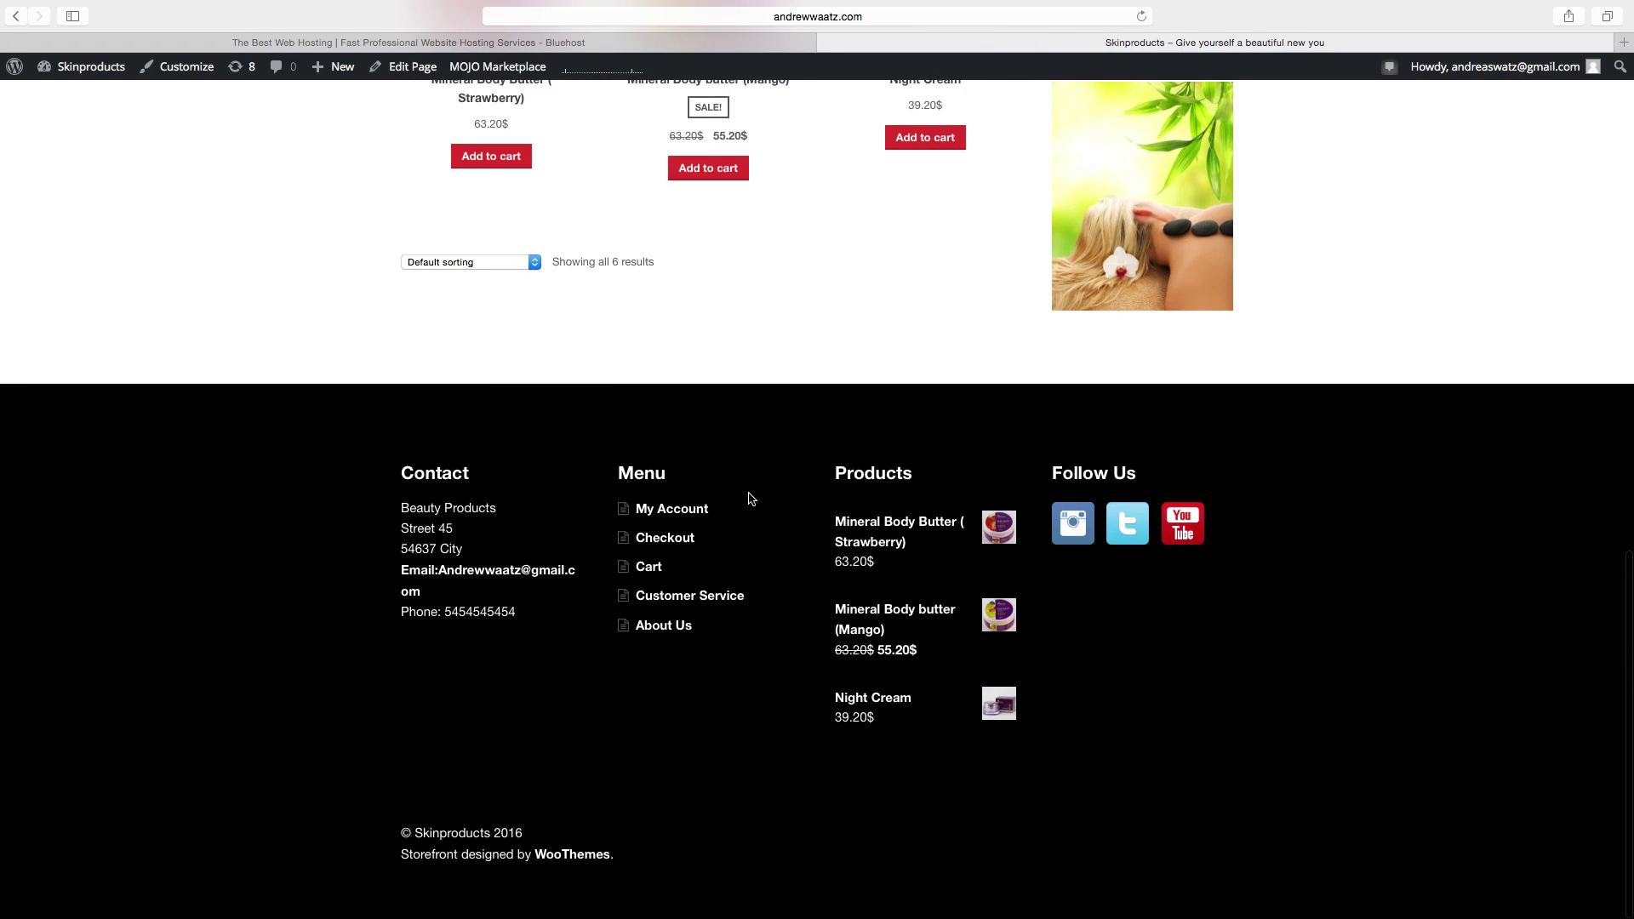
{"action": "scroll", "coordinate": [745, 493], "scroll_direction": "up", "scroll_amount": 5}
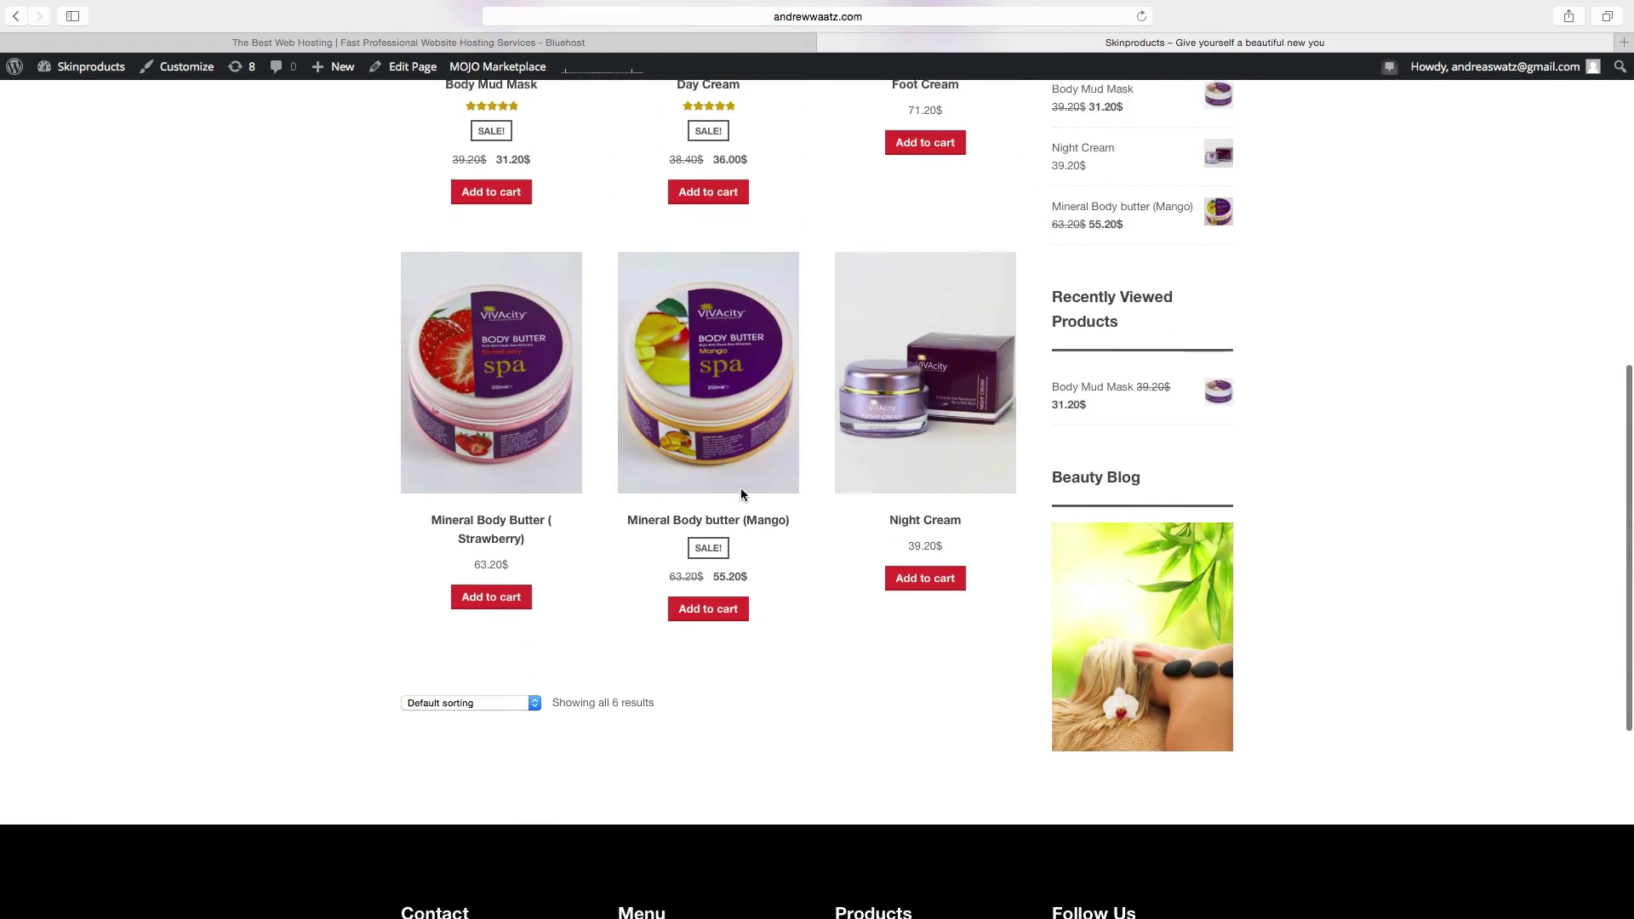
{"action": "scroll", "coordinate": [740, 494], "scroll_direction": "up", "scroll_amount": 9}
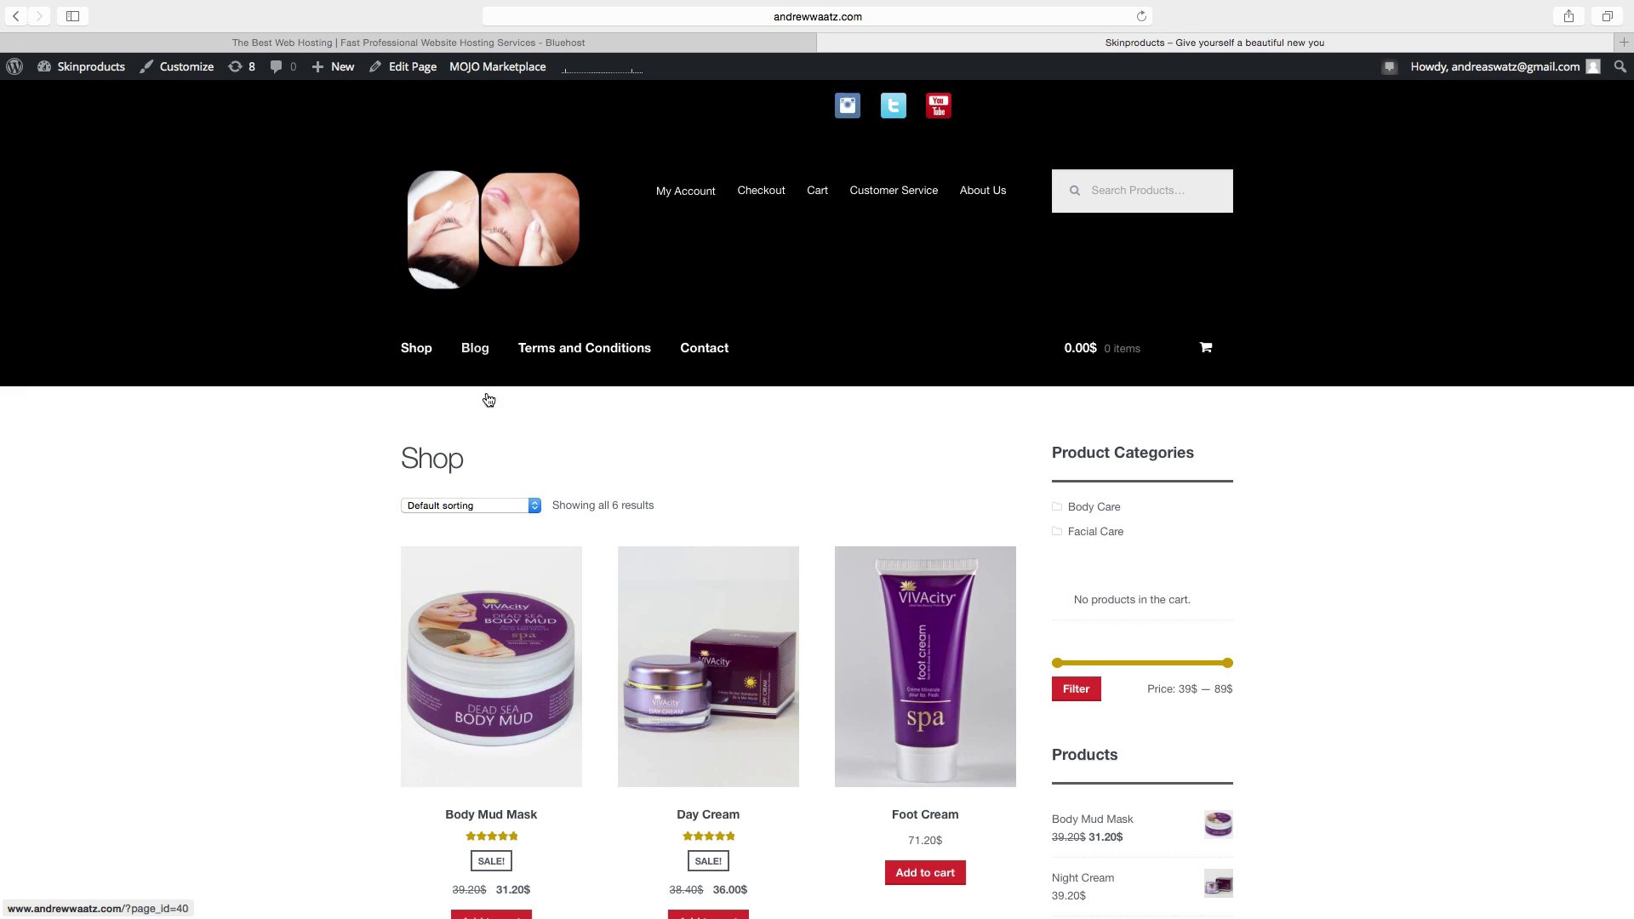
{"action": "scroll", "coordinate": [489, 593], "scroll_direction": "down", "scroll_amount": 3}
{"action": "left_click", "coordinate": [487, 609]}
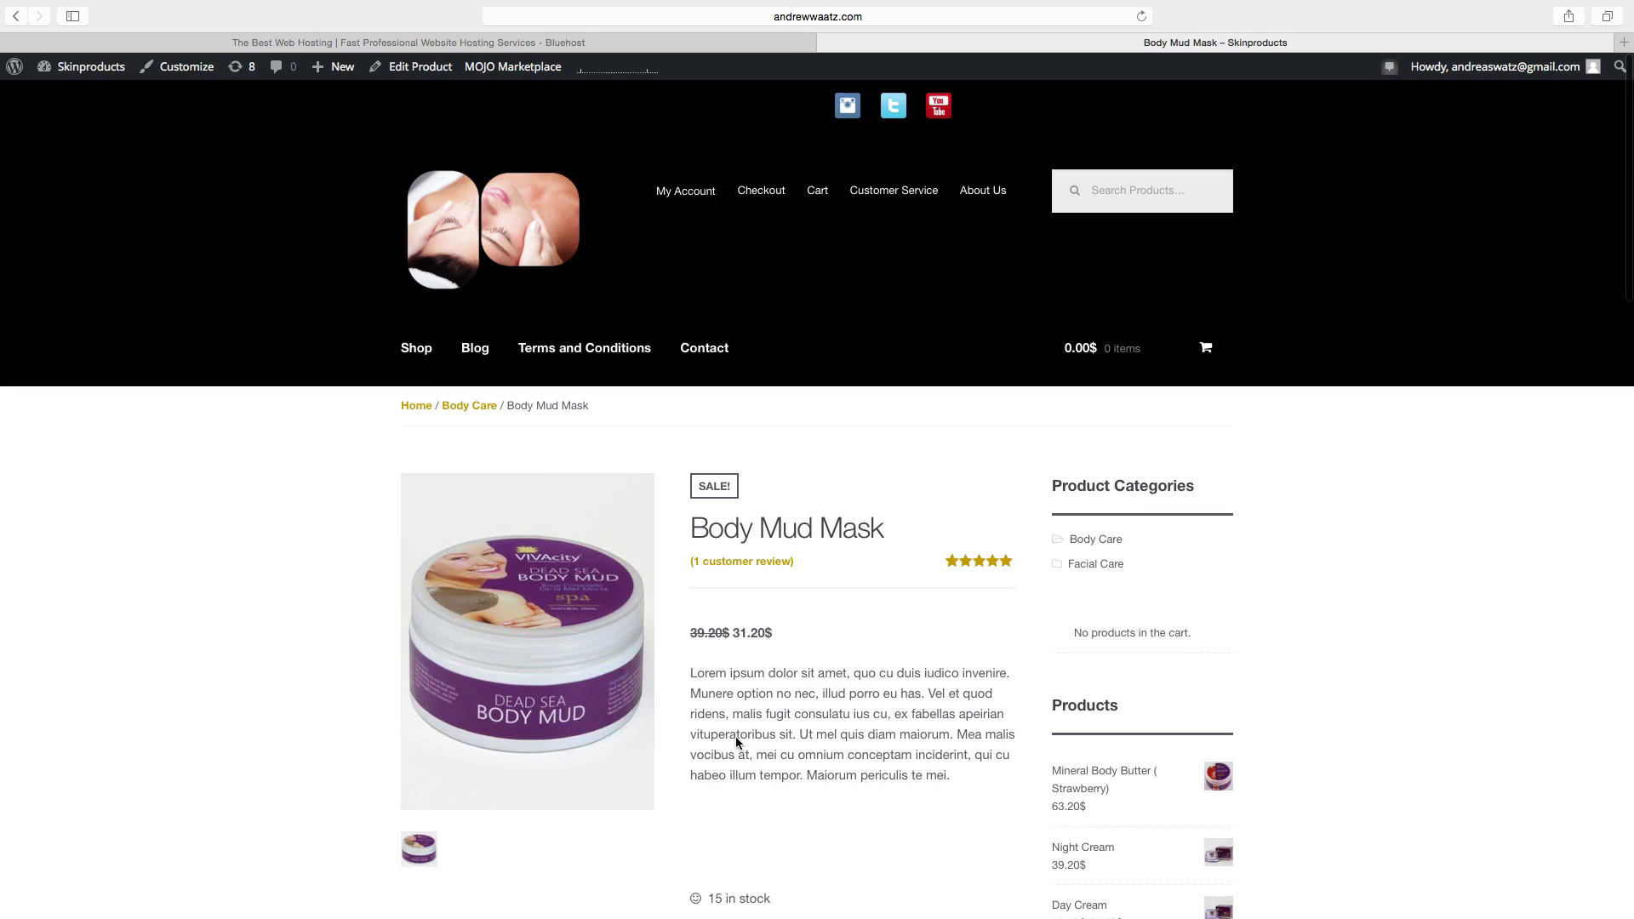
Look over the Body Mud Mask page, then return to the shop's product listing.
{"action": "scroll", "coordinate": [736, 741], "scroll_direction": "down", "scroll_amount": 10}
{"action": "scroll", "coordinate": [735, 743], "scroll_direction": "down", "scroll_amount": 15}
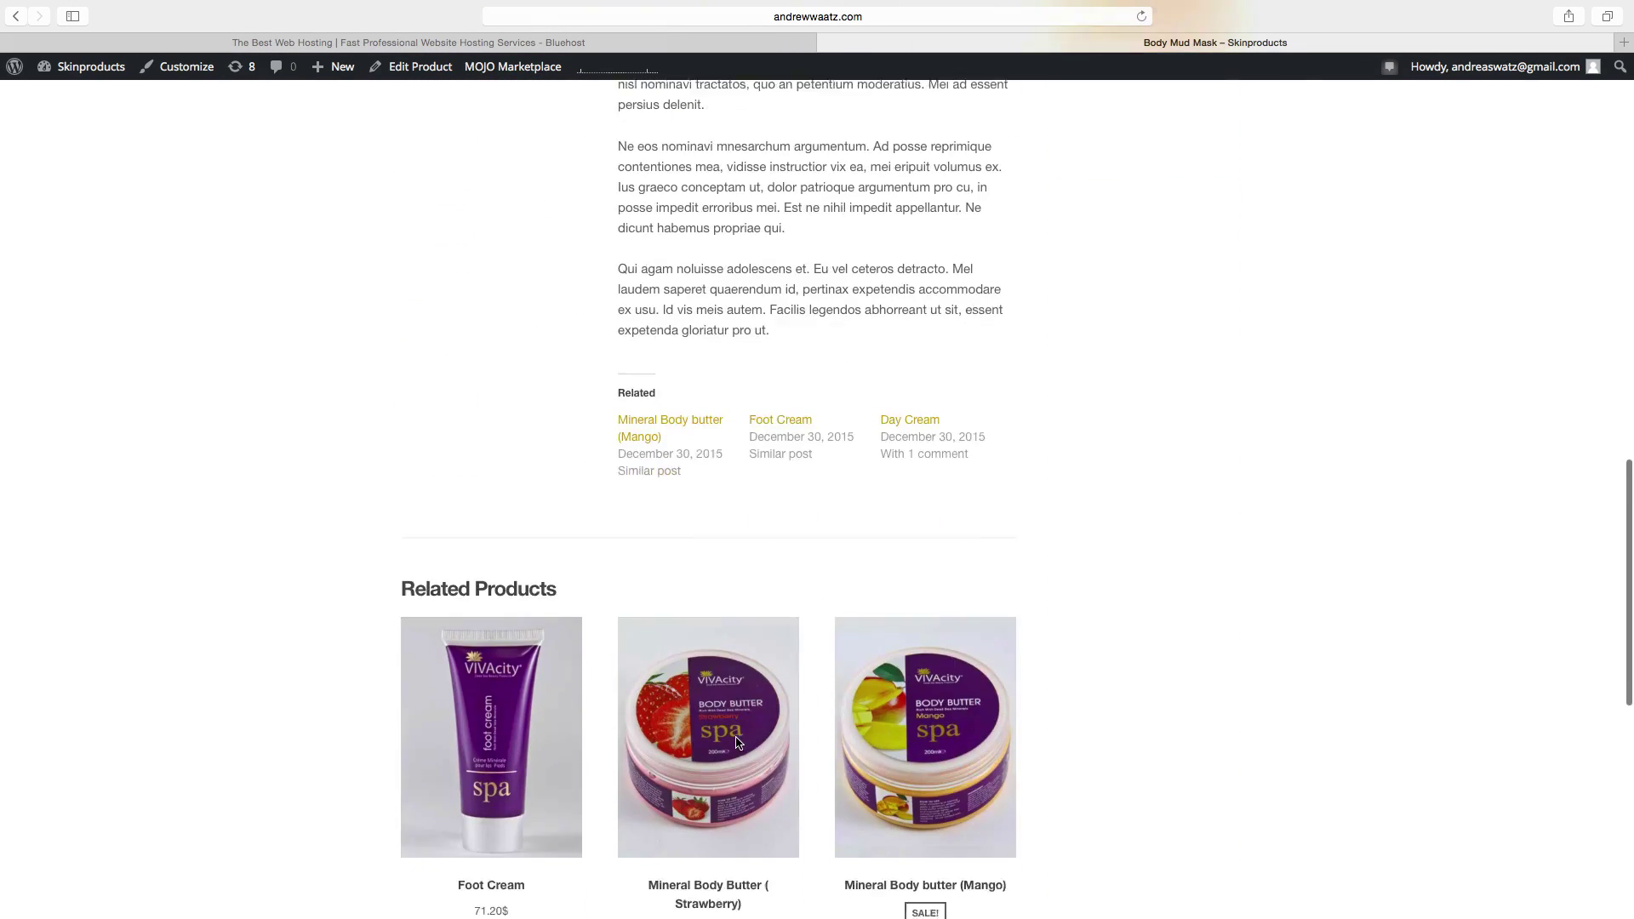
{"action": "scroll", "coordinate": [735, 741], "scroll_direction": "up", "scroll_amount": 5}
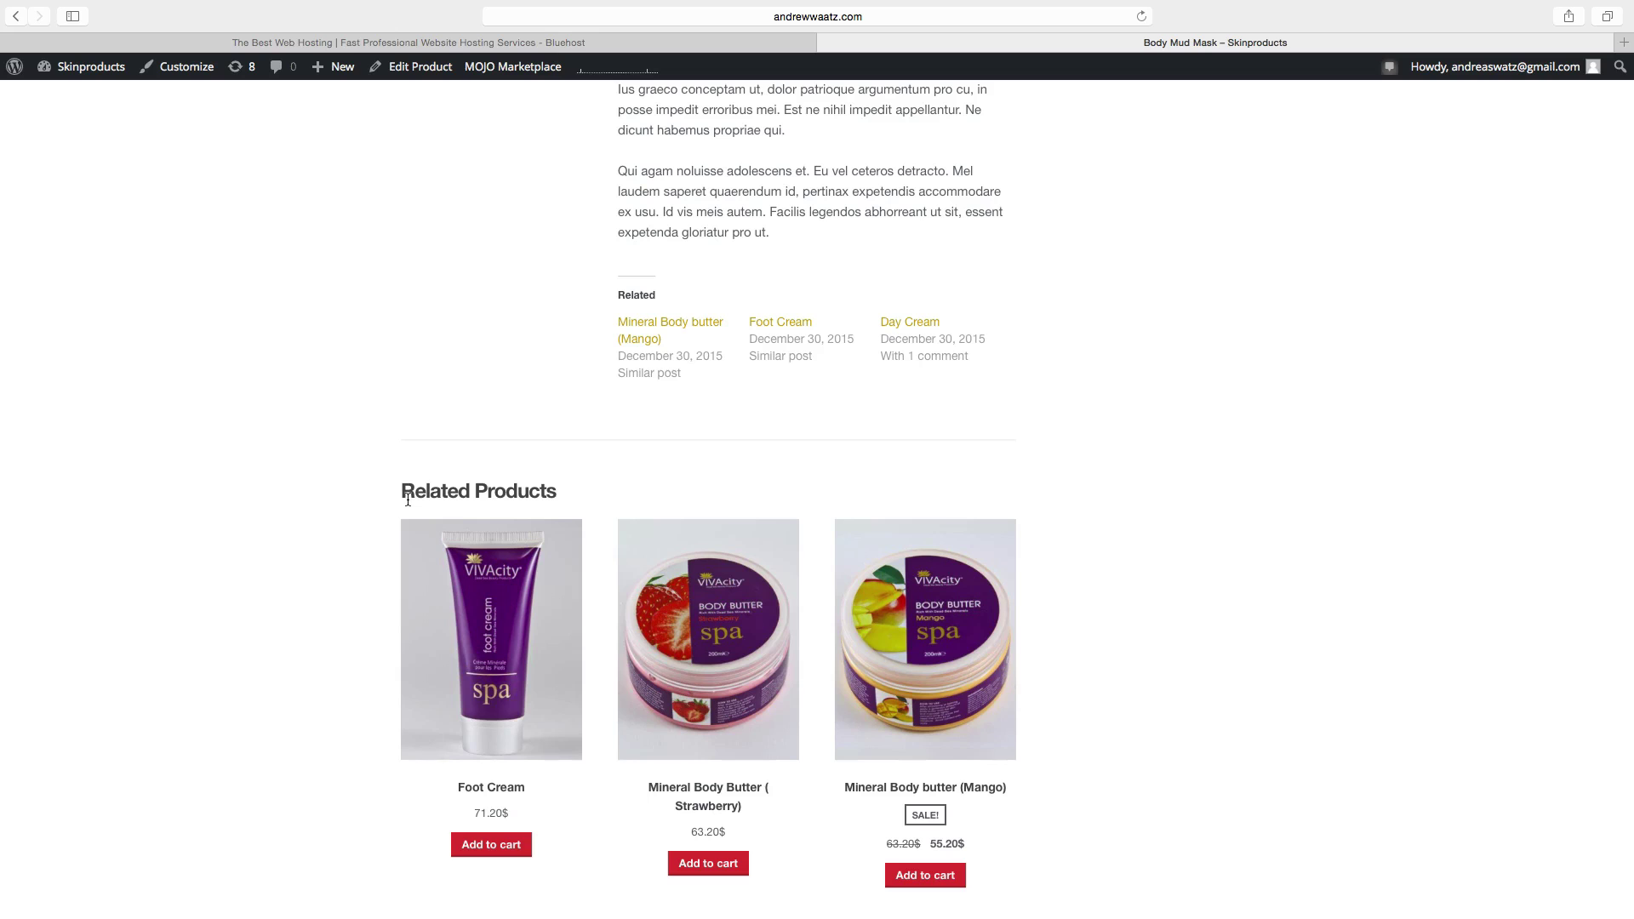
{"action": "scroll", "coordinate": [581, 504], "scroll_direction": "up", "scroll_amount": 10}
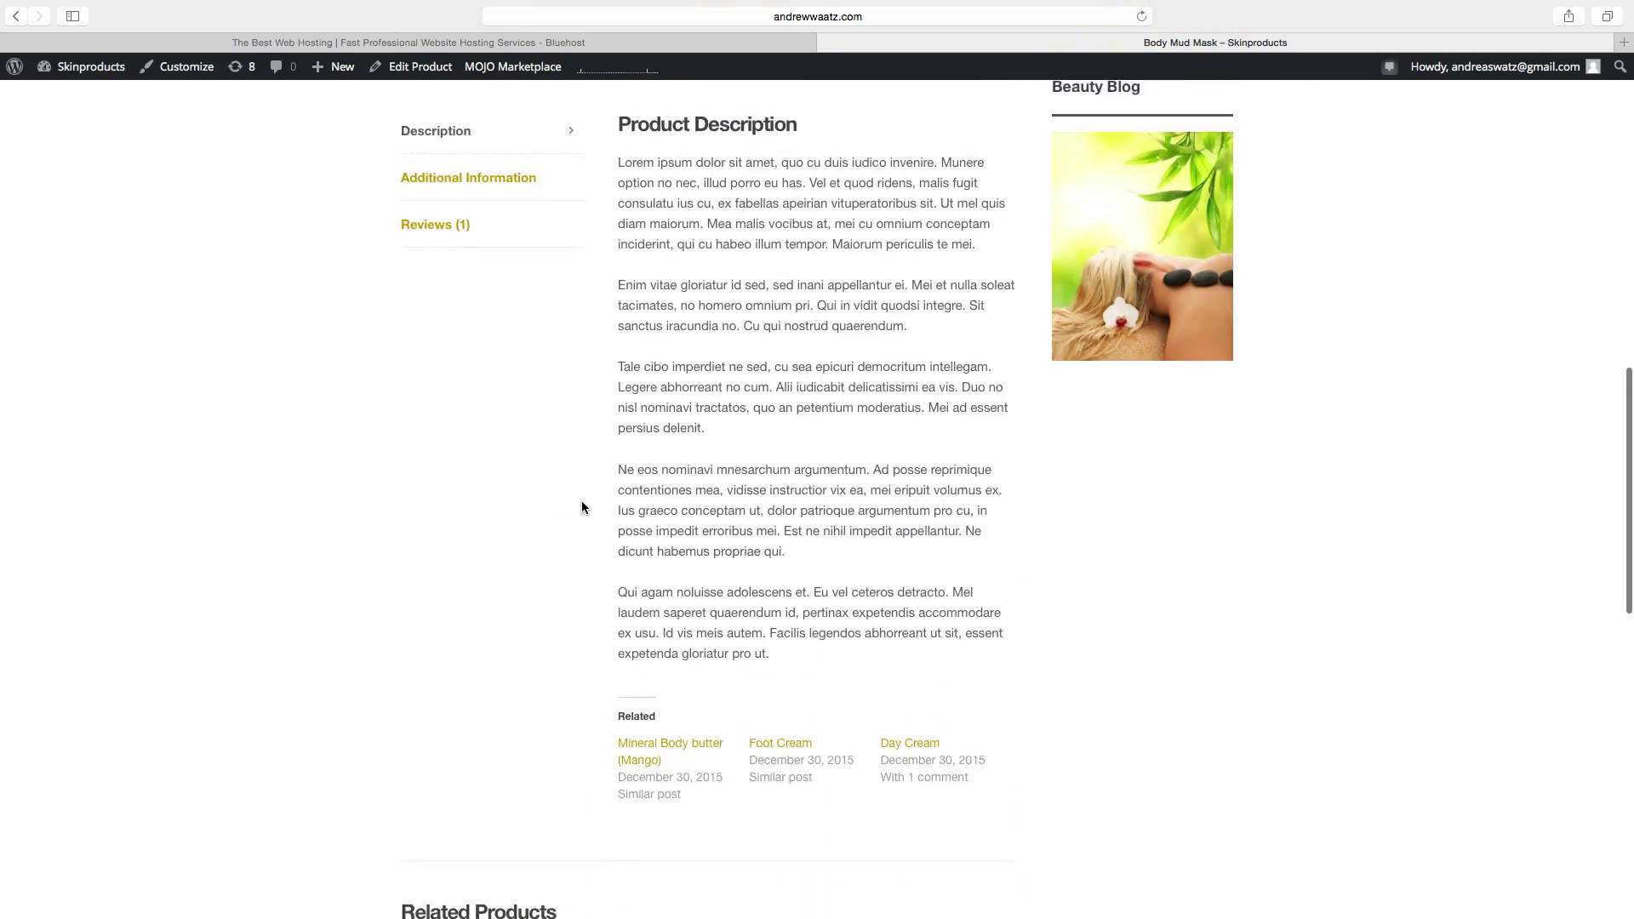
{"action": "scroll", "coordinate": [582, 508], "scroll_direction": "up", "scroll_amount": 9}
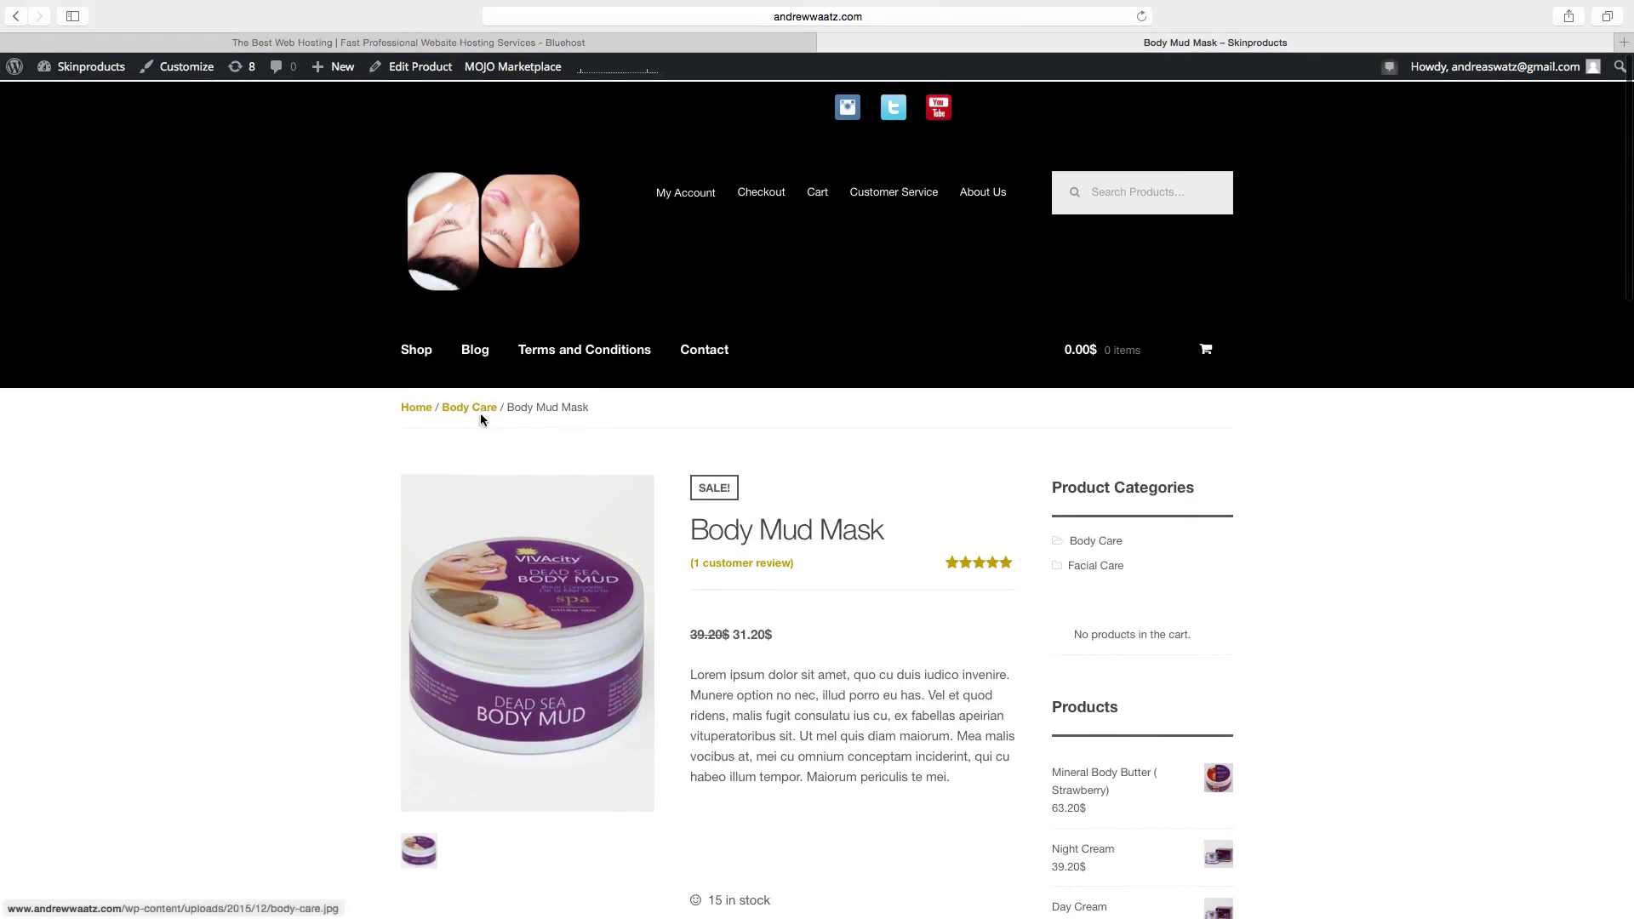
{"action": "left_click", "coordinate": [418, 352]}
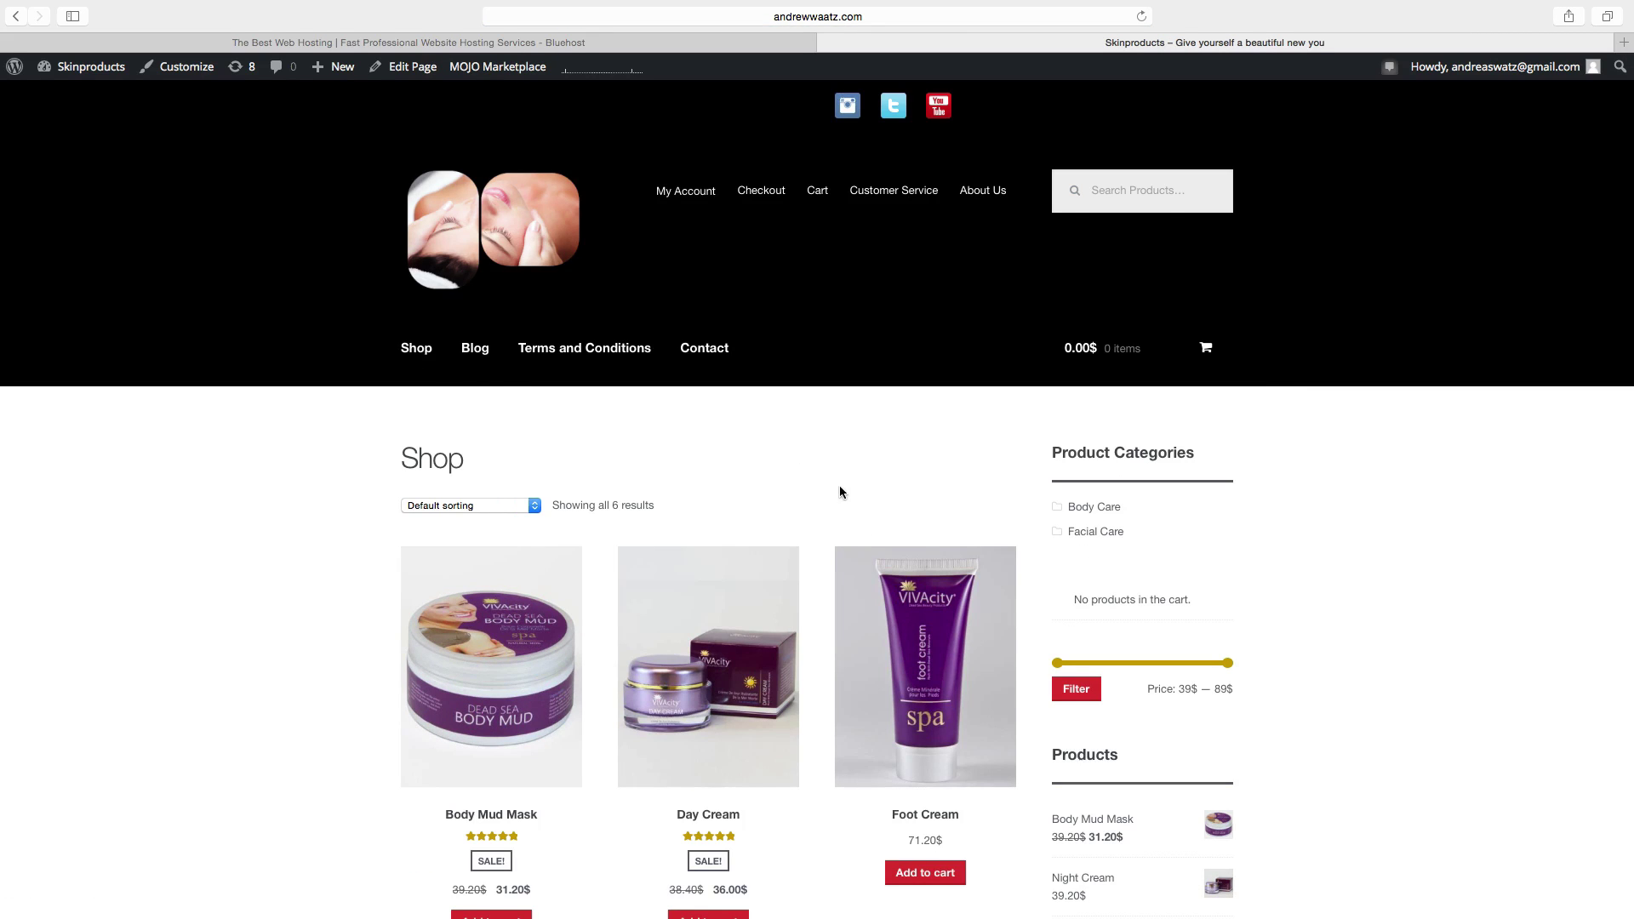
Scroll through the shop's product listing.
{"action": "scroll", "coordinate": [1321, 337], "scroll_direction": "down", "scroll_amount": 3}
{"action": "scroll", "coordinate": [1143, 442], "scroll_direction": "down", "scroll_amount": 10}
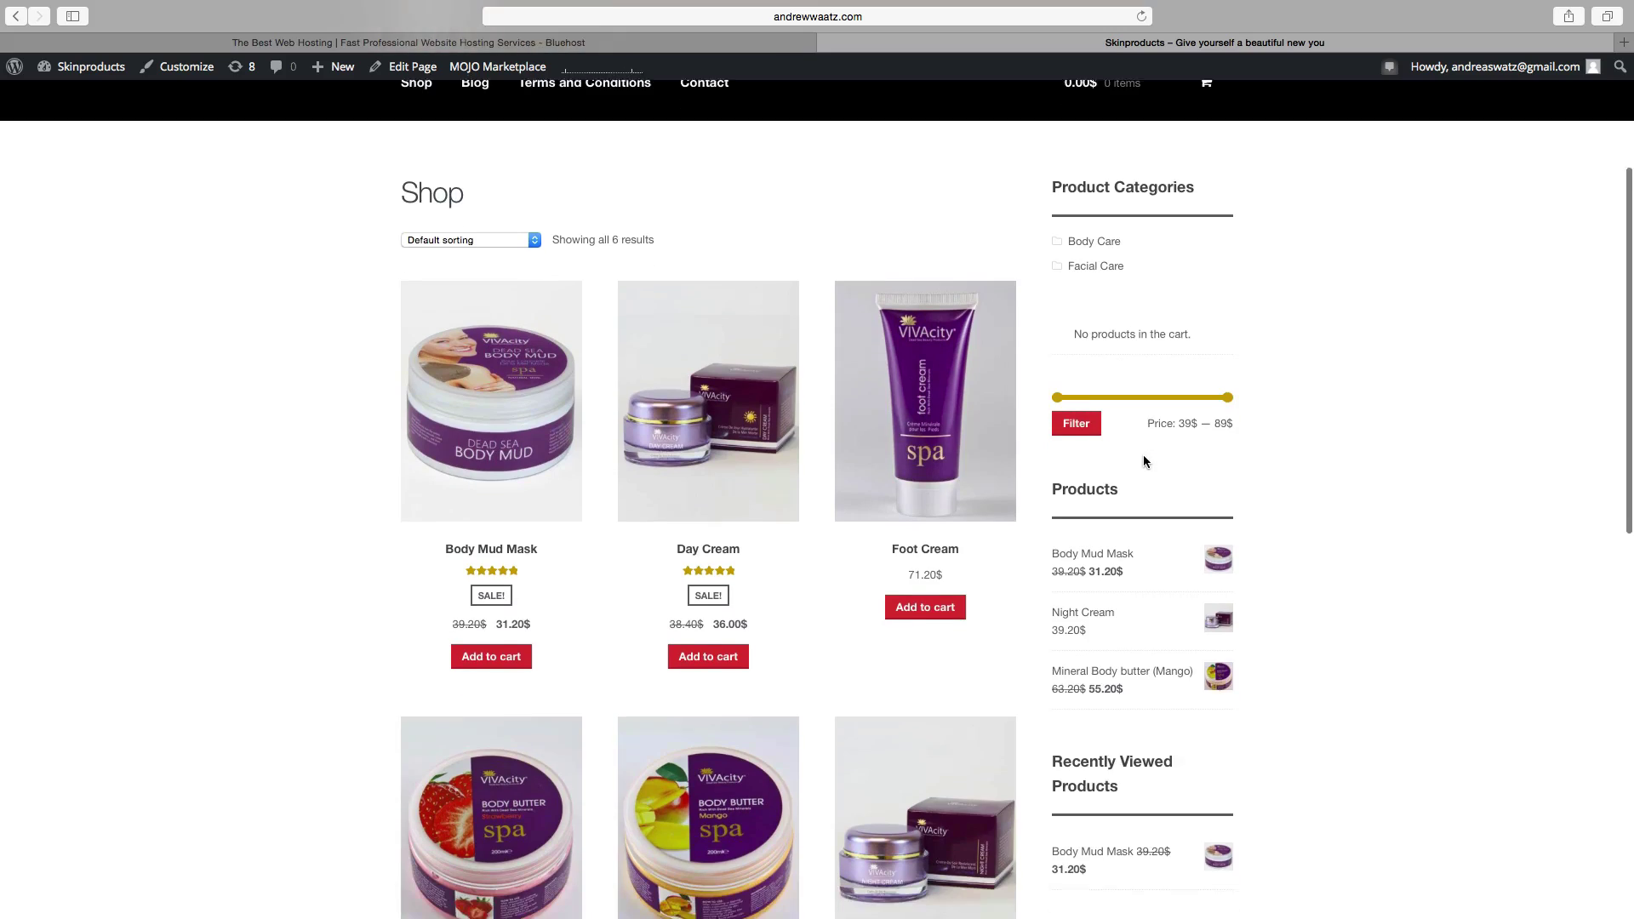
{"action": "scroll", "coordinate": [1144, 464], "scroll_direction": "down", "scroll_amount": 5}
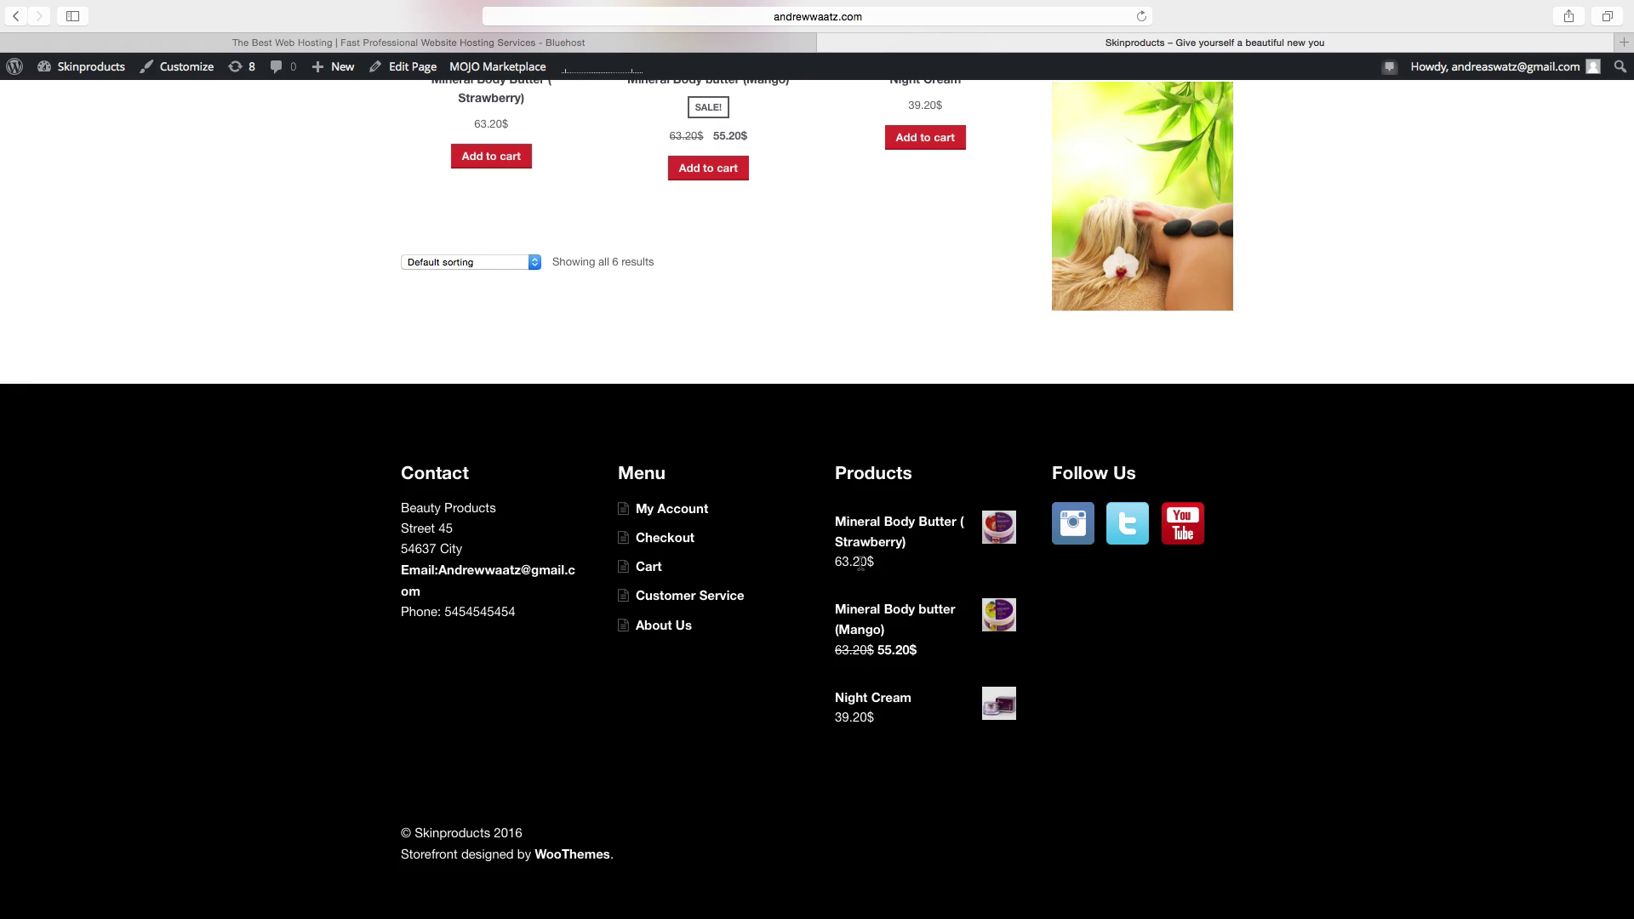
{"action": "scroll", "coordinate": [860, 562], "scroll_direction": "up", "scroll_amount": 15}
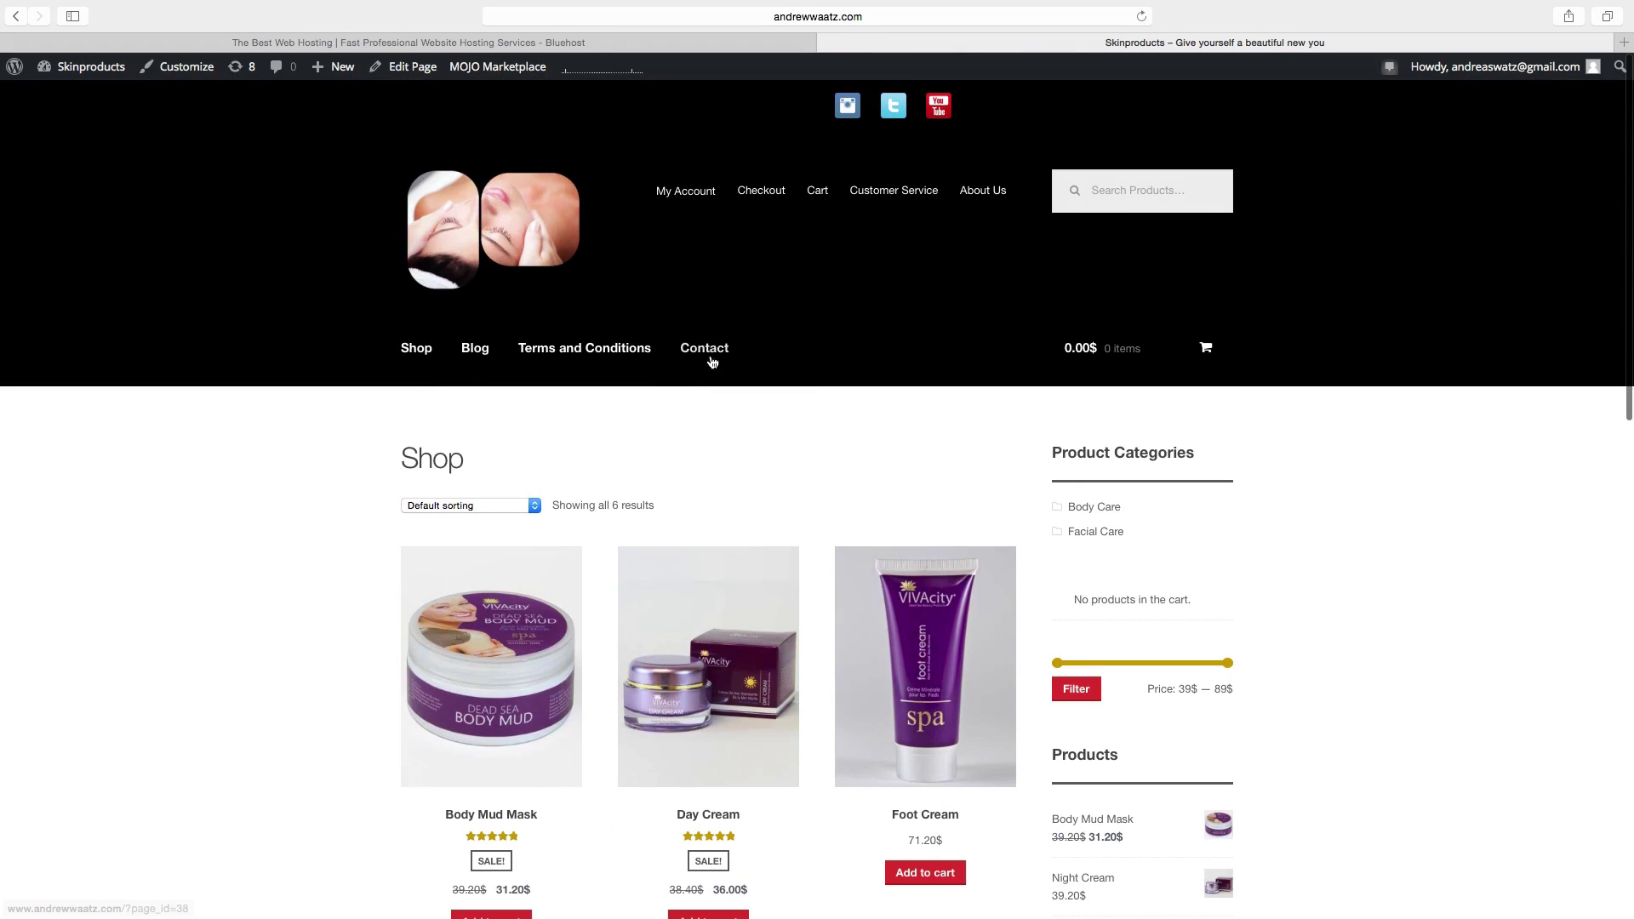
Open the Contact page from the main menu and scroll through its Contact us form.
{"action": "left_click", "coordinate": [709, 349]}
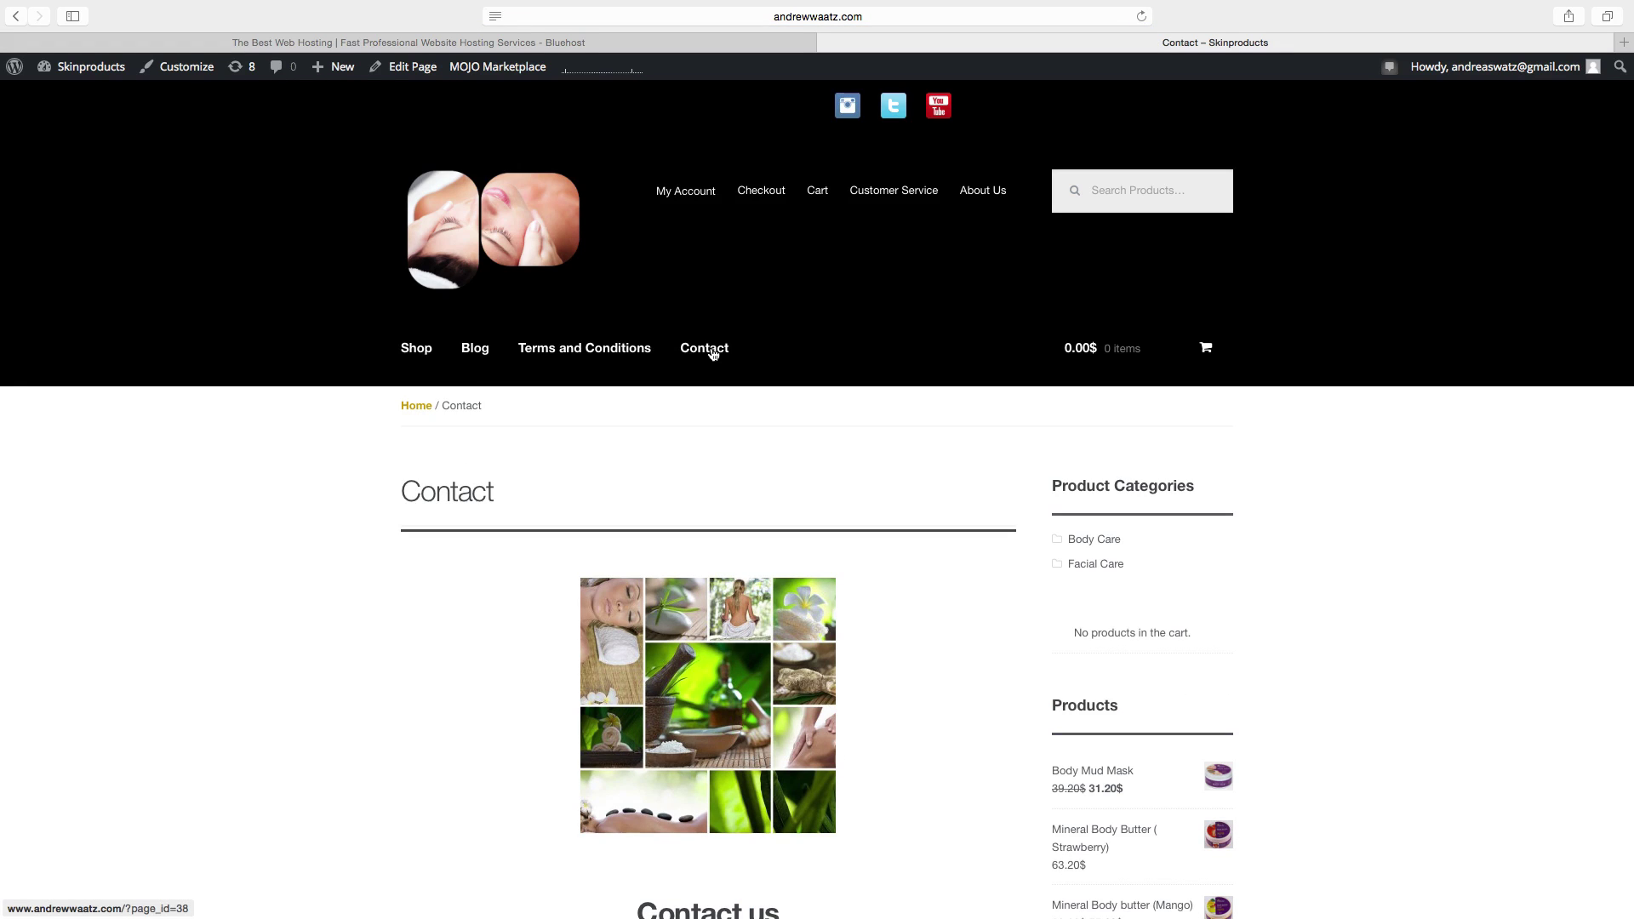
{"action": "scroll", "coordinate": [661, 473], "scroll_direction": "down", "scroll_amount": 5}
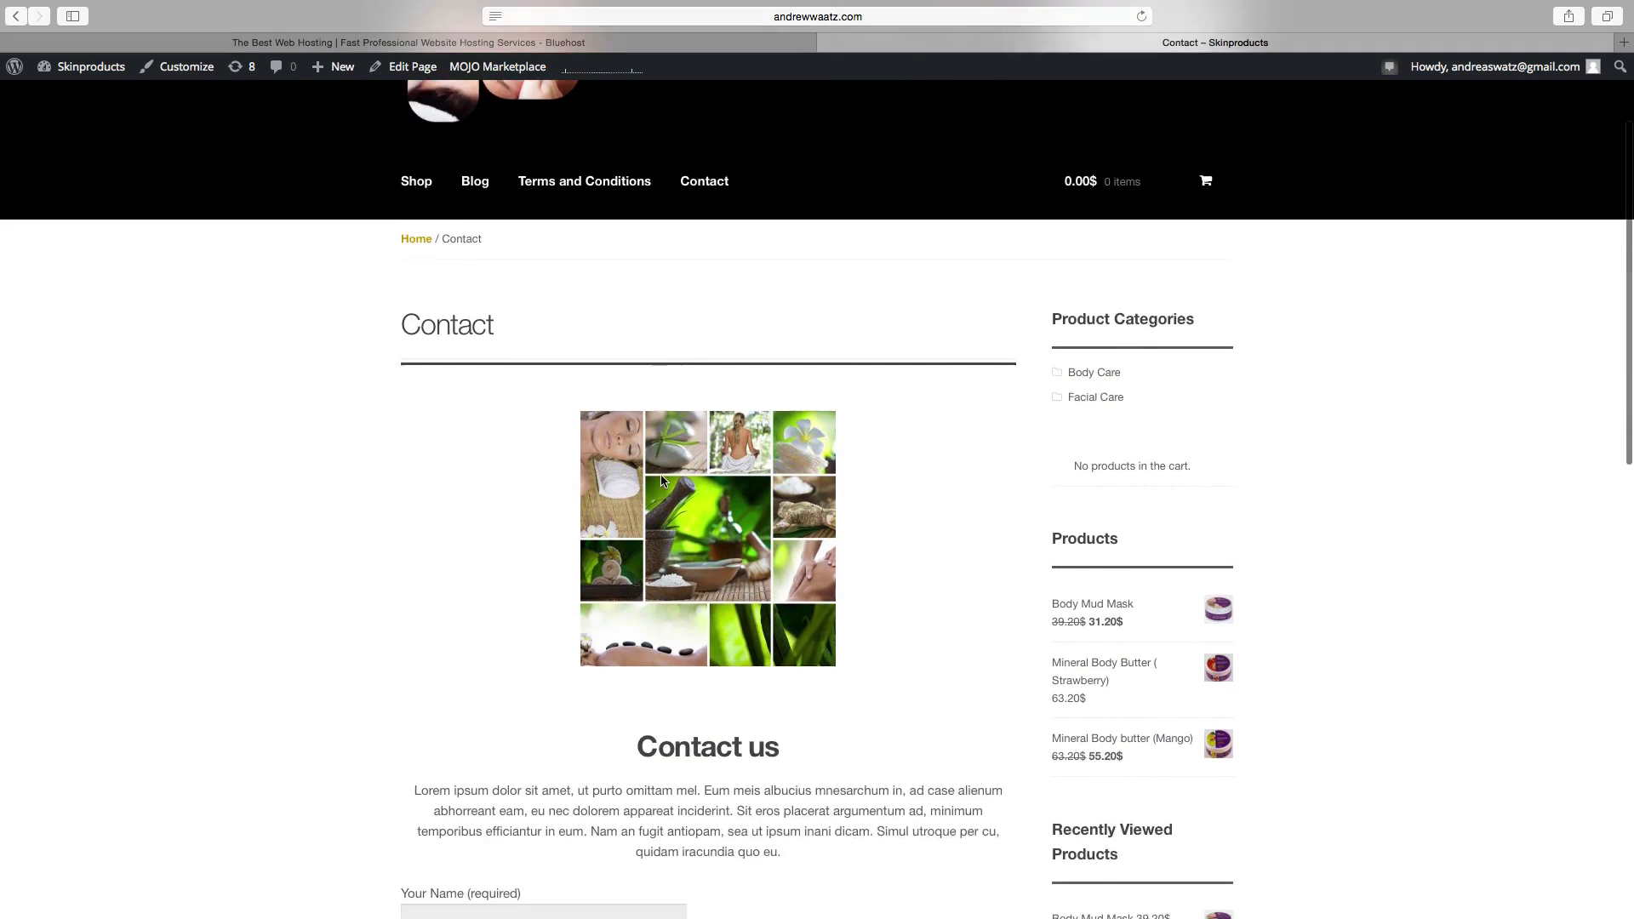
{"action": "scroll", "coordinate": [691, 447], "scroll_direction": "down", "scroll_amount": 5}
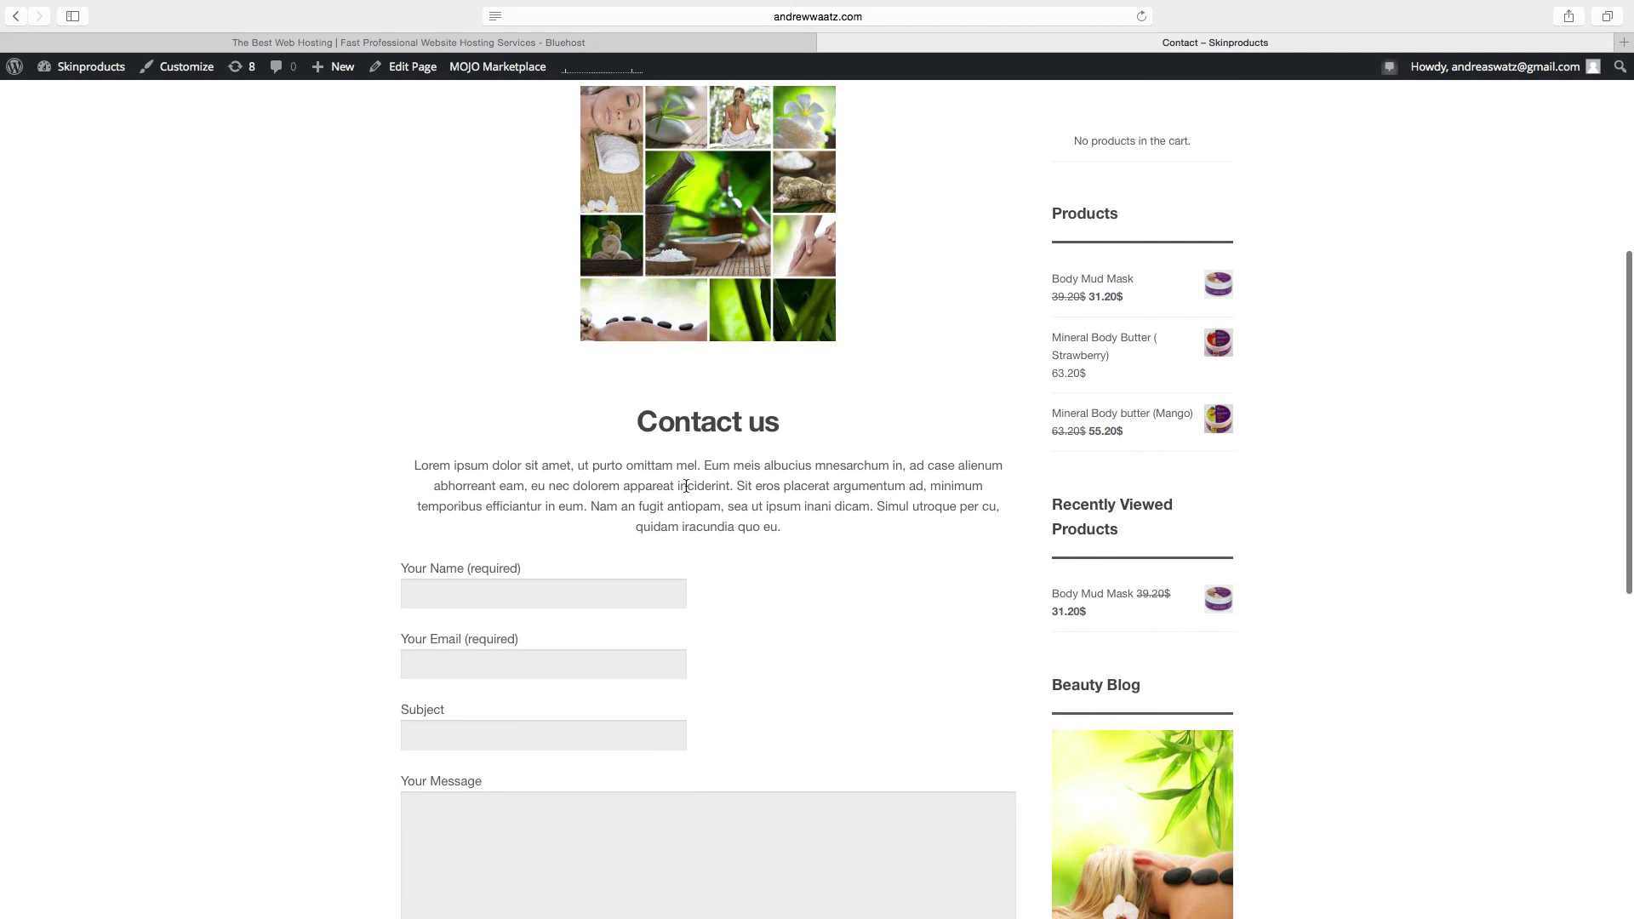
{"action": "scroll", "coordinate": [712, 507], "scroll_direction": "down", "scroll_amount": 5}
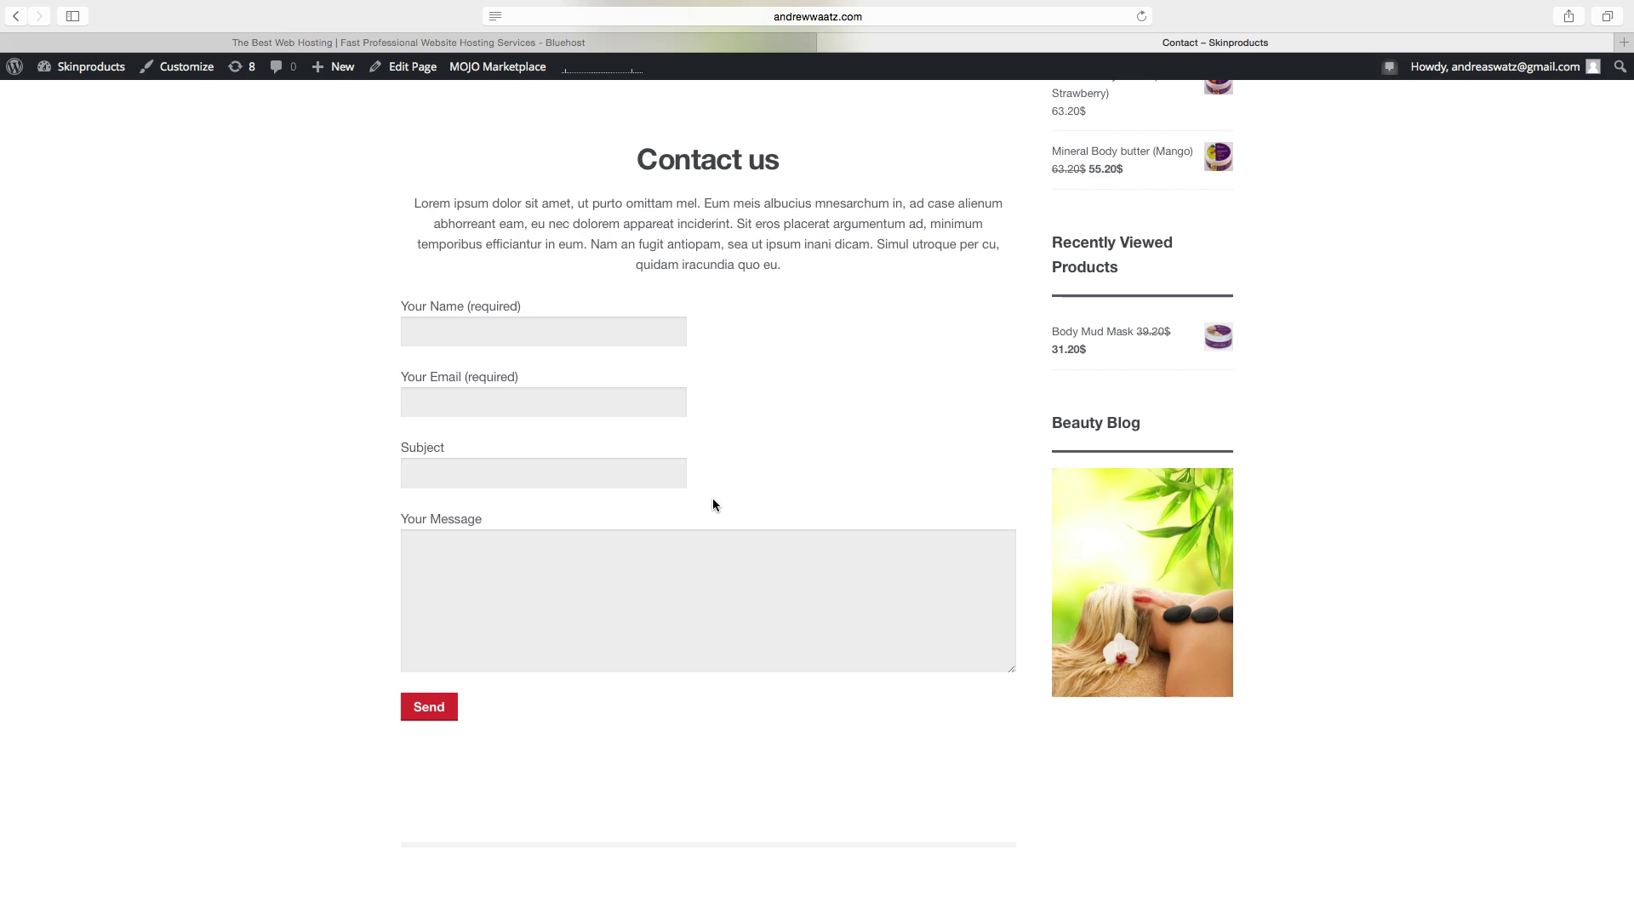
{"action": "scroll", "coordinate": [713, 505], "scroll_direction": "up", "scroll_amount": 15}
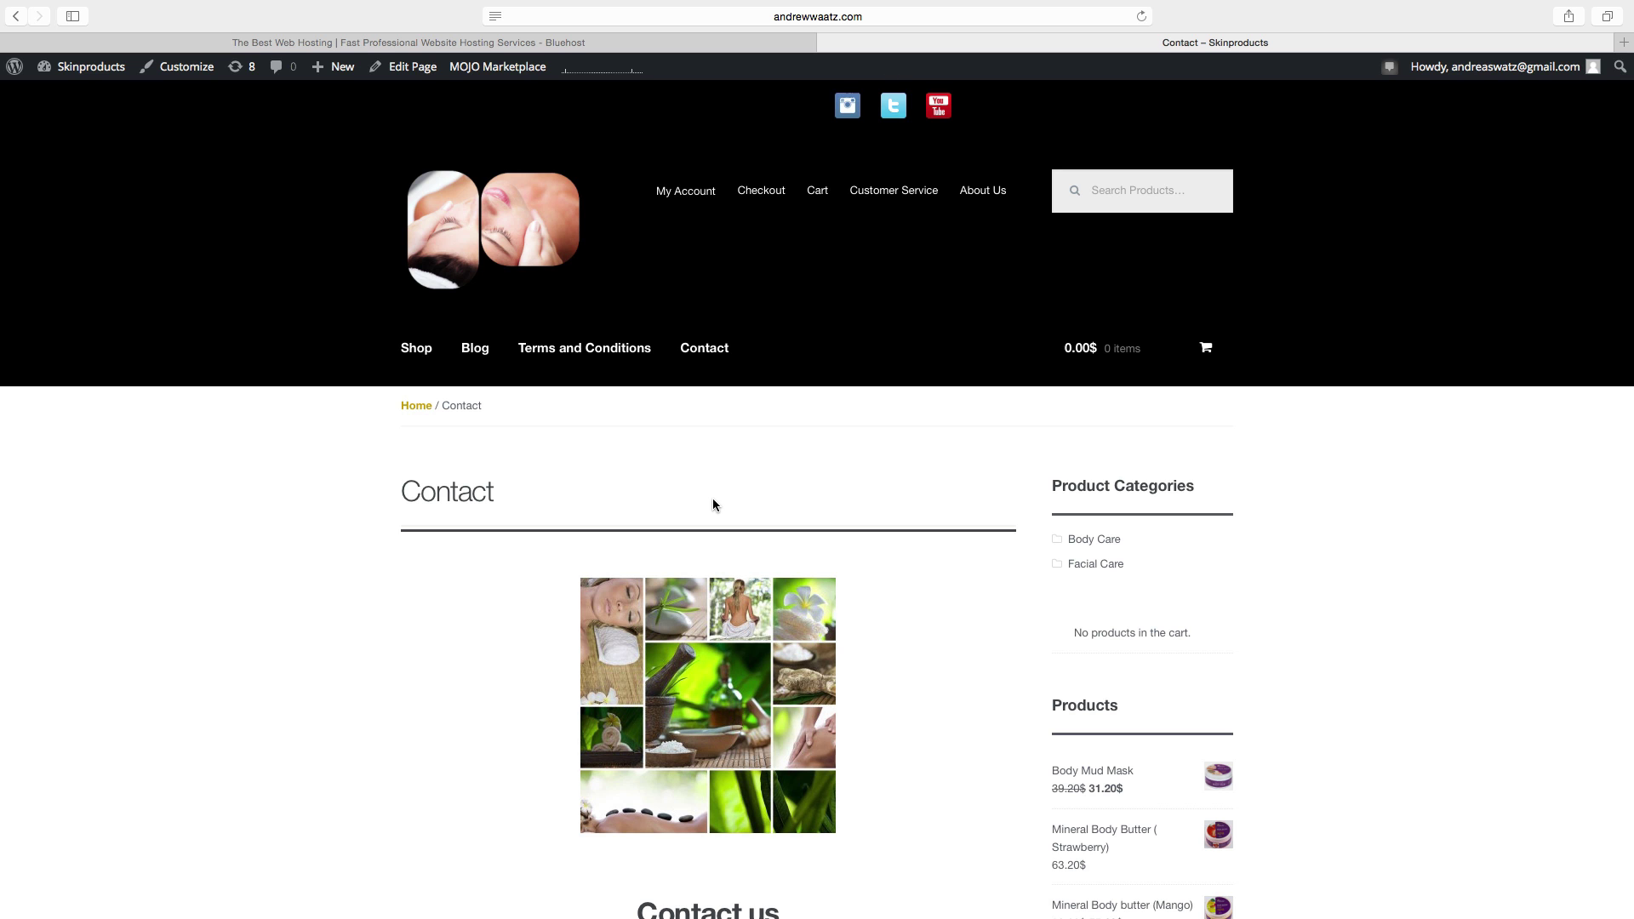
Switch to the Bluehost tab and load the Bluehost homepage from its logo.
{"action": "left_click", "coordinate": [373, 43]}
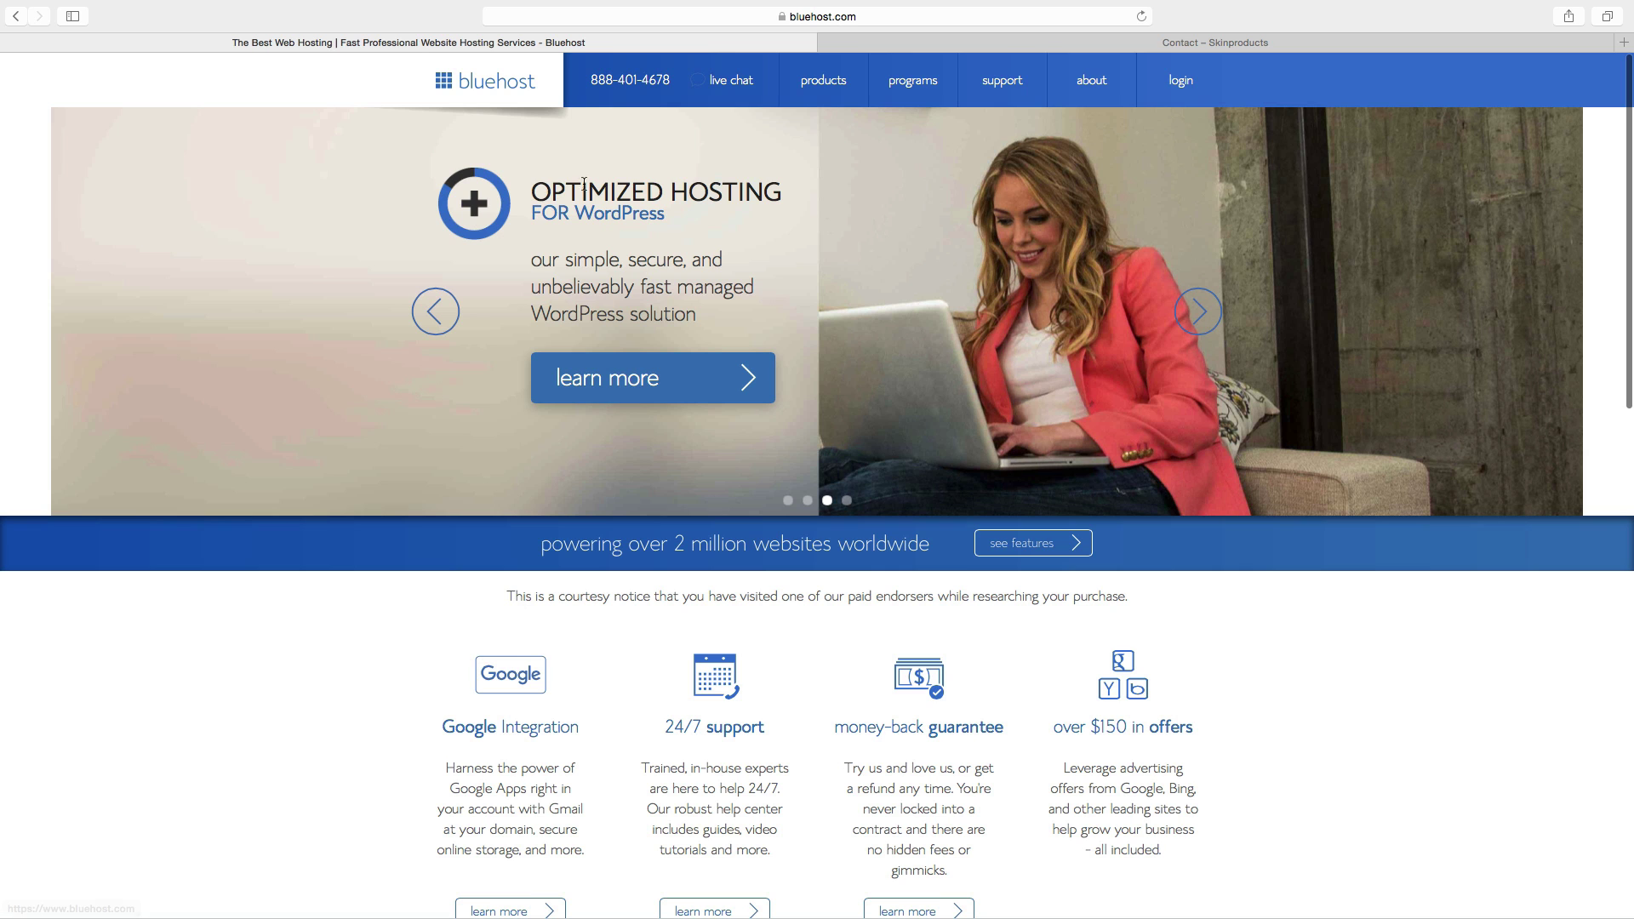
{"action": "left_click", "coordinate": [503, 83]}
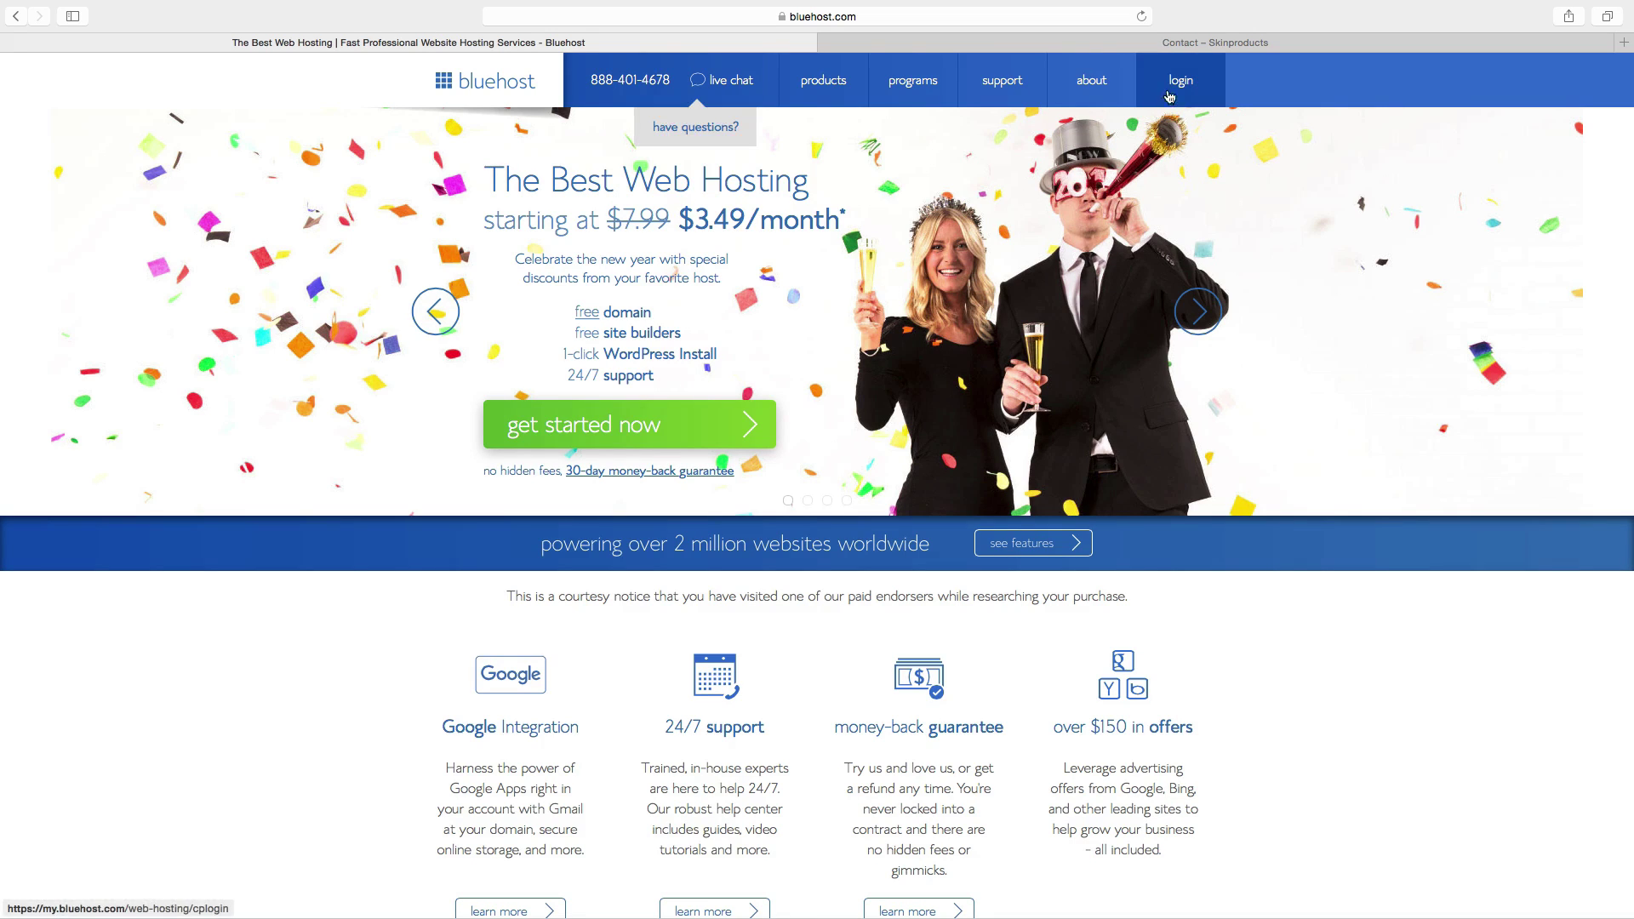
Log into the Bluehost account with the prefilled hosting login details.
{"action": "left_click", "coordinate": [1182, 79]}
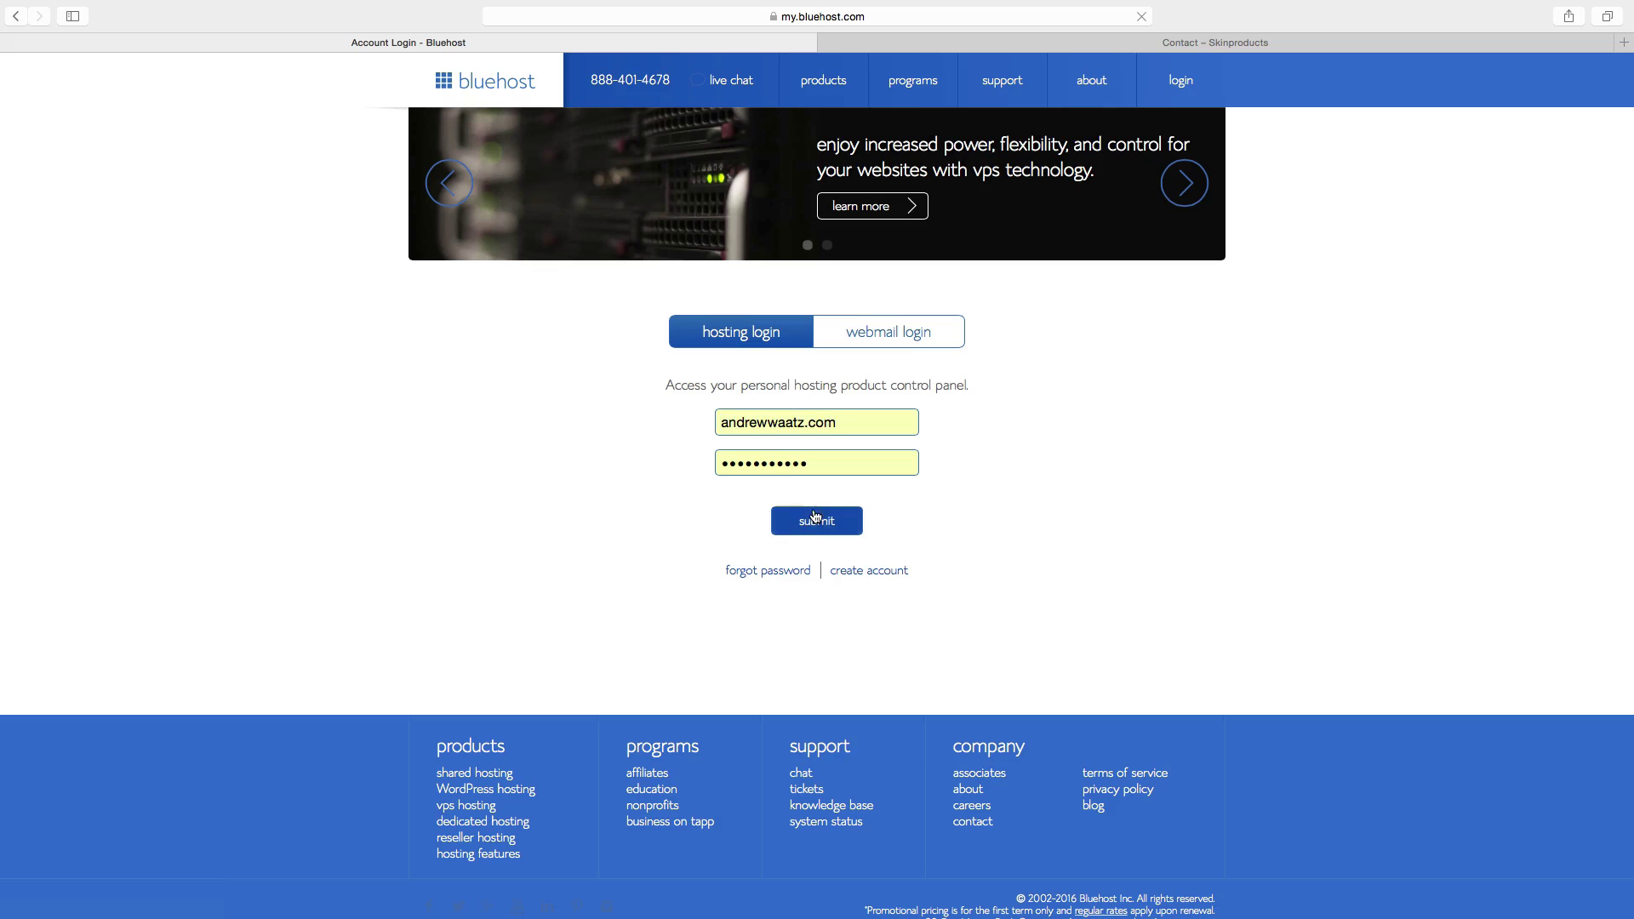
{"action": "left_click", "coordinate": [814, 523]}
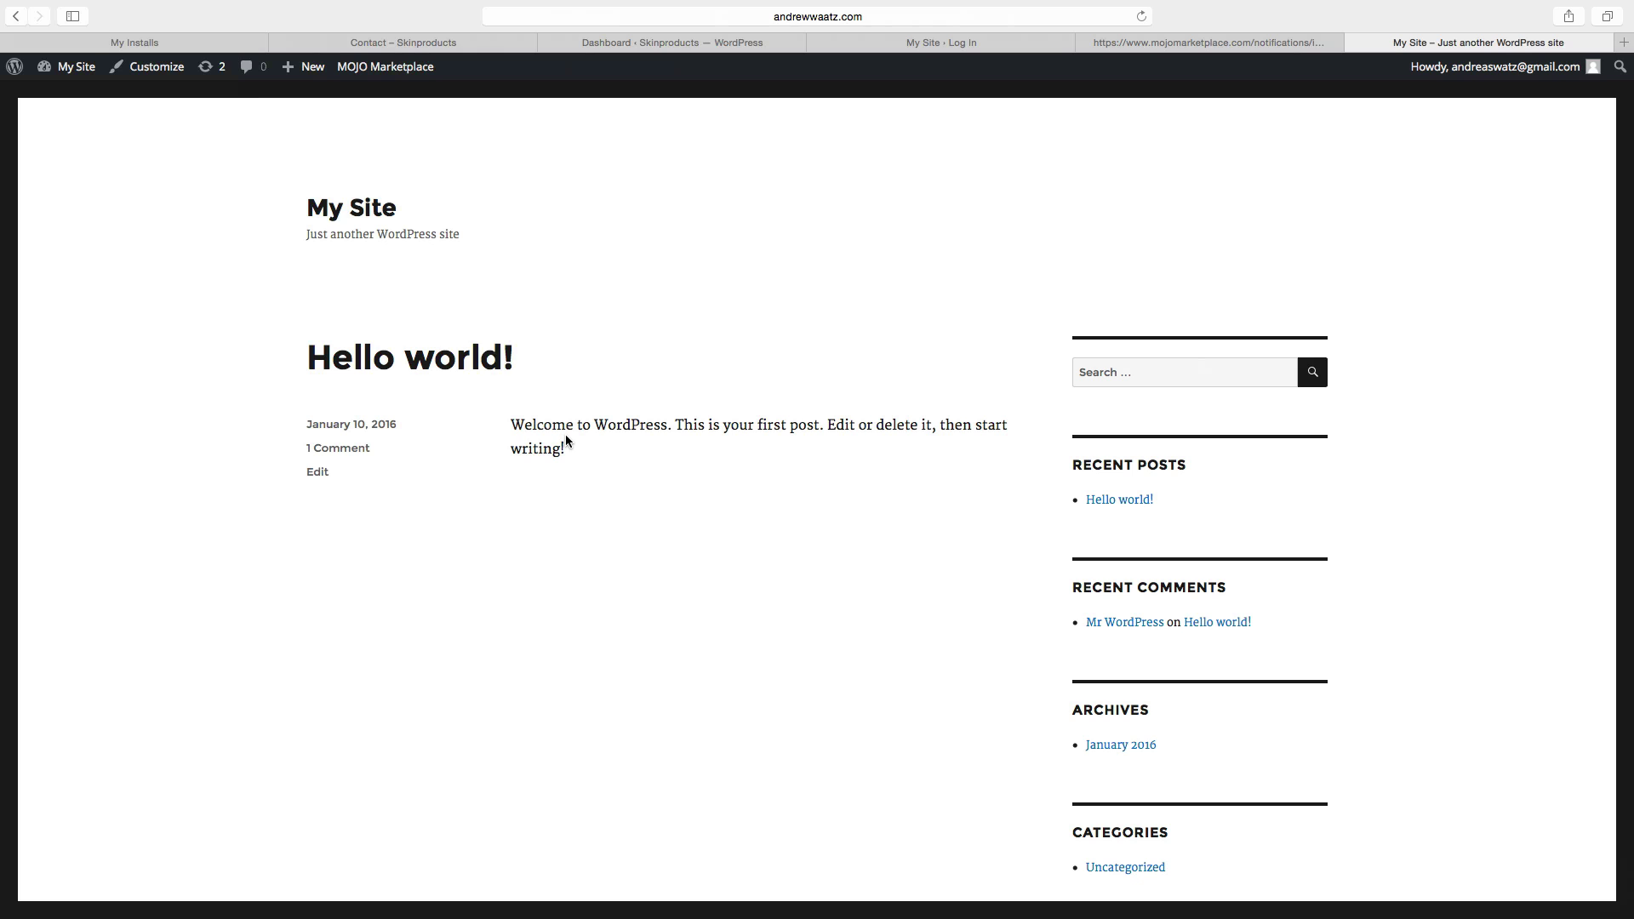
Go to the admin Dashboard via My Site, then to Plugins > Add New.
{"action": "mouse_move", "coordinate": [81, 70]}
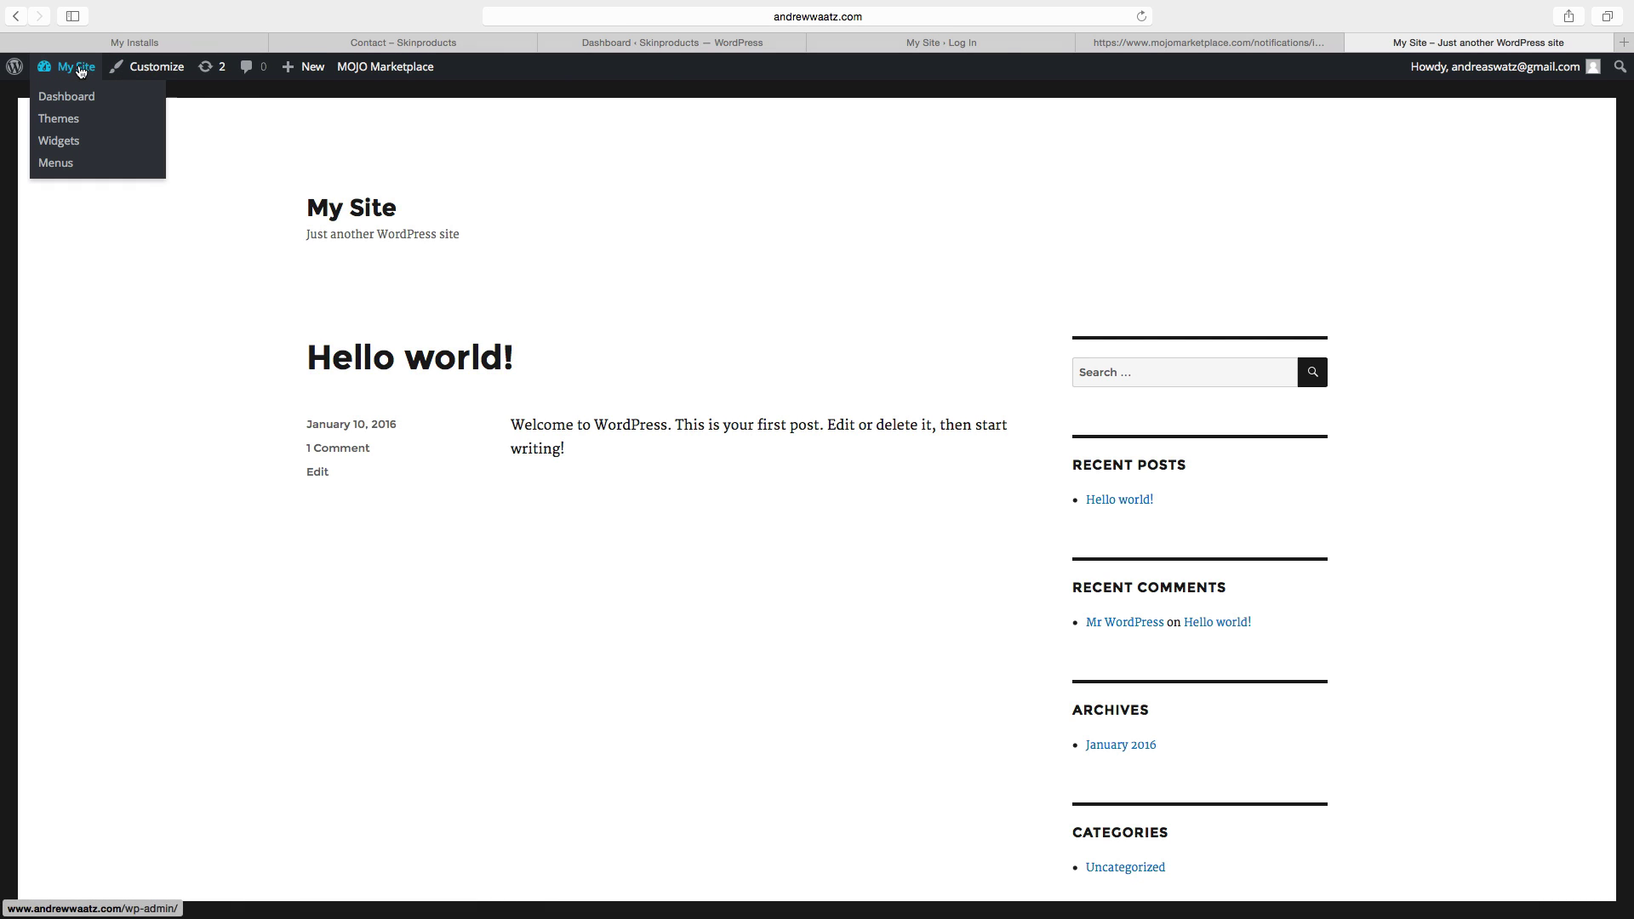
{"action": "left_click", "coordinate": [73, 99]}
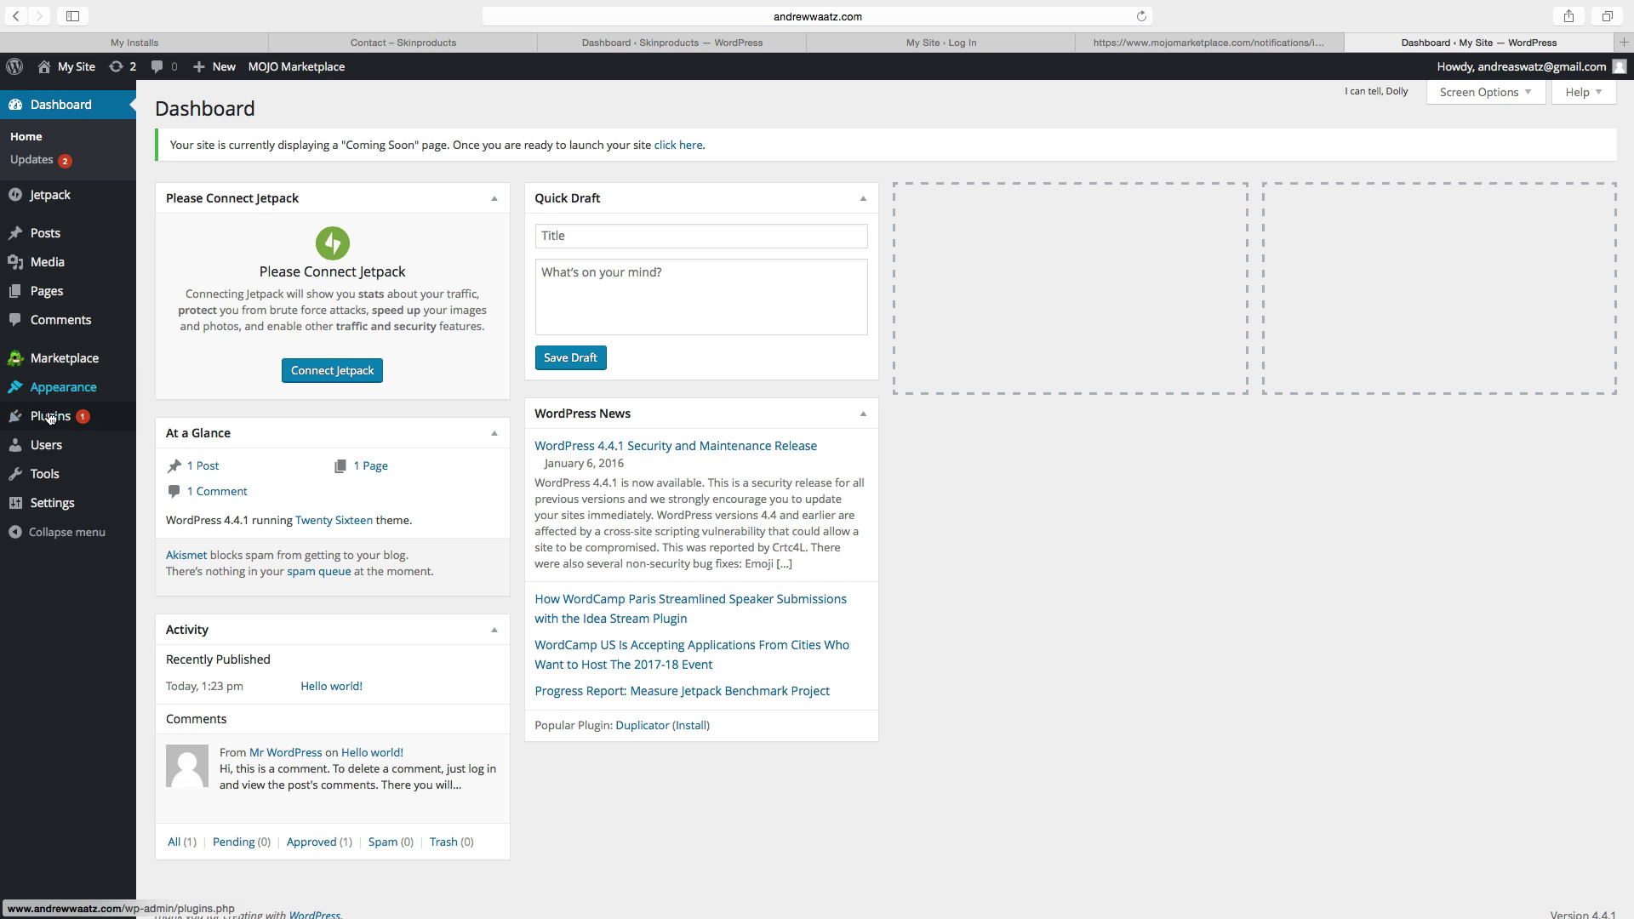
{"action": "mouse_move", "coordinate": [55, 420]}
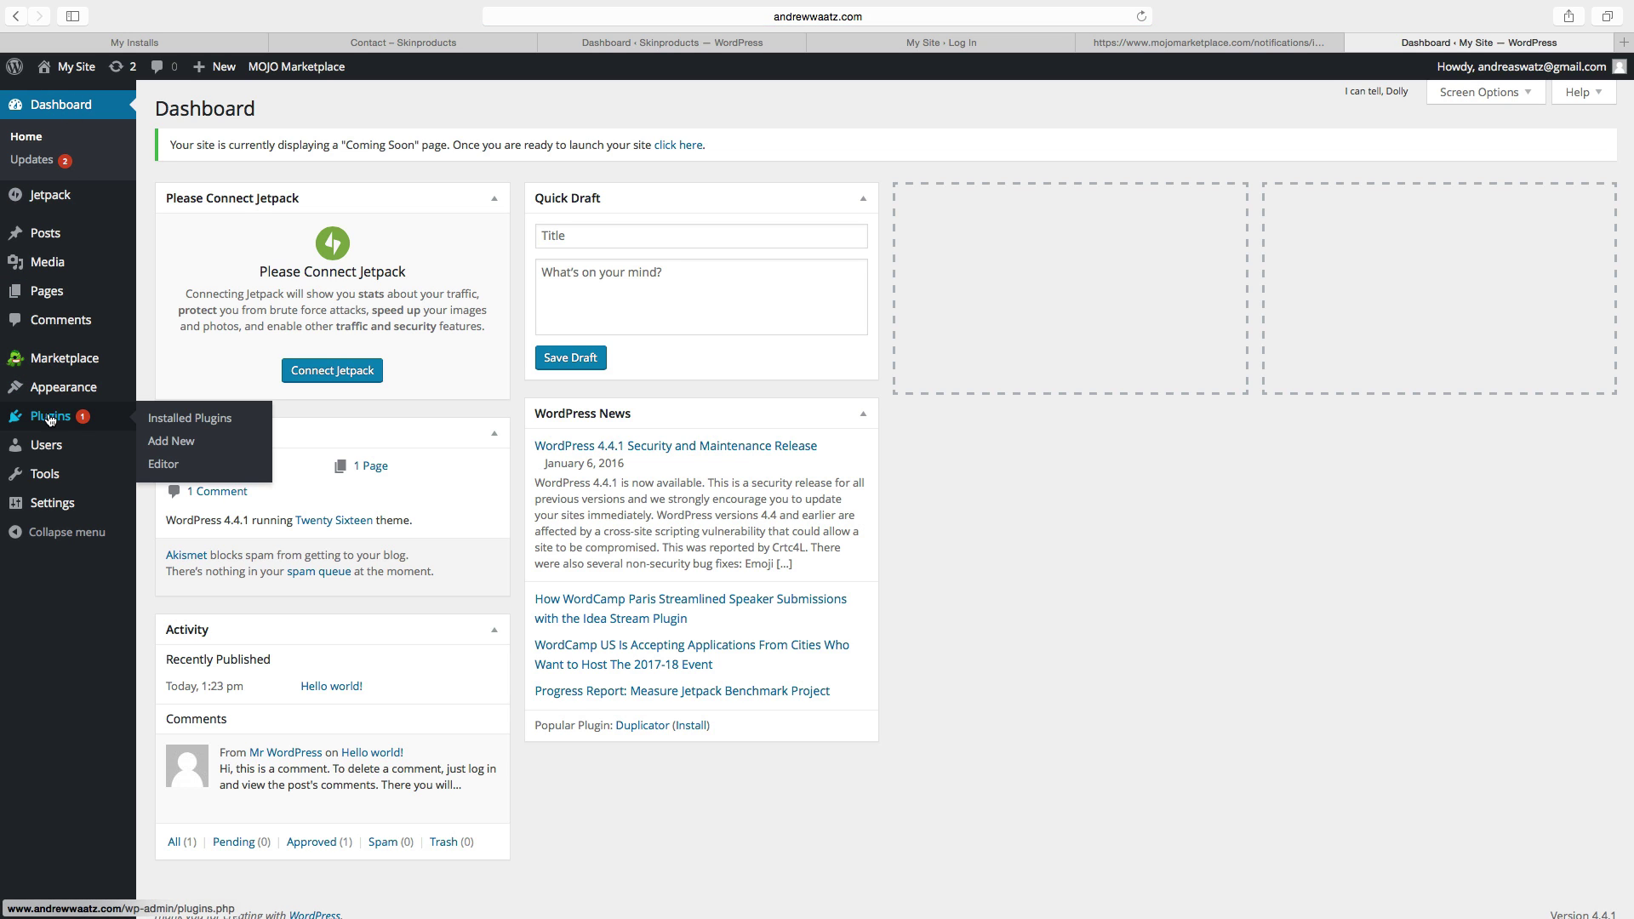
{"action": "left_click", "coordinate": [172, 444]}
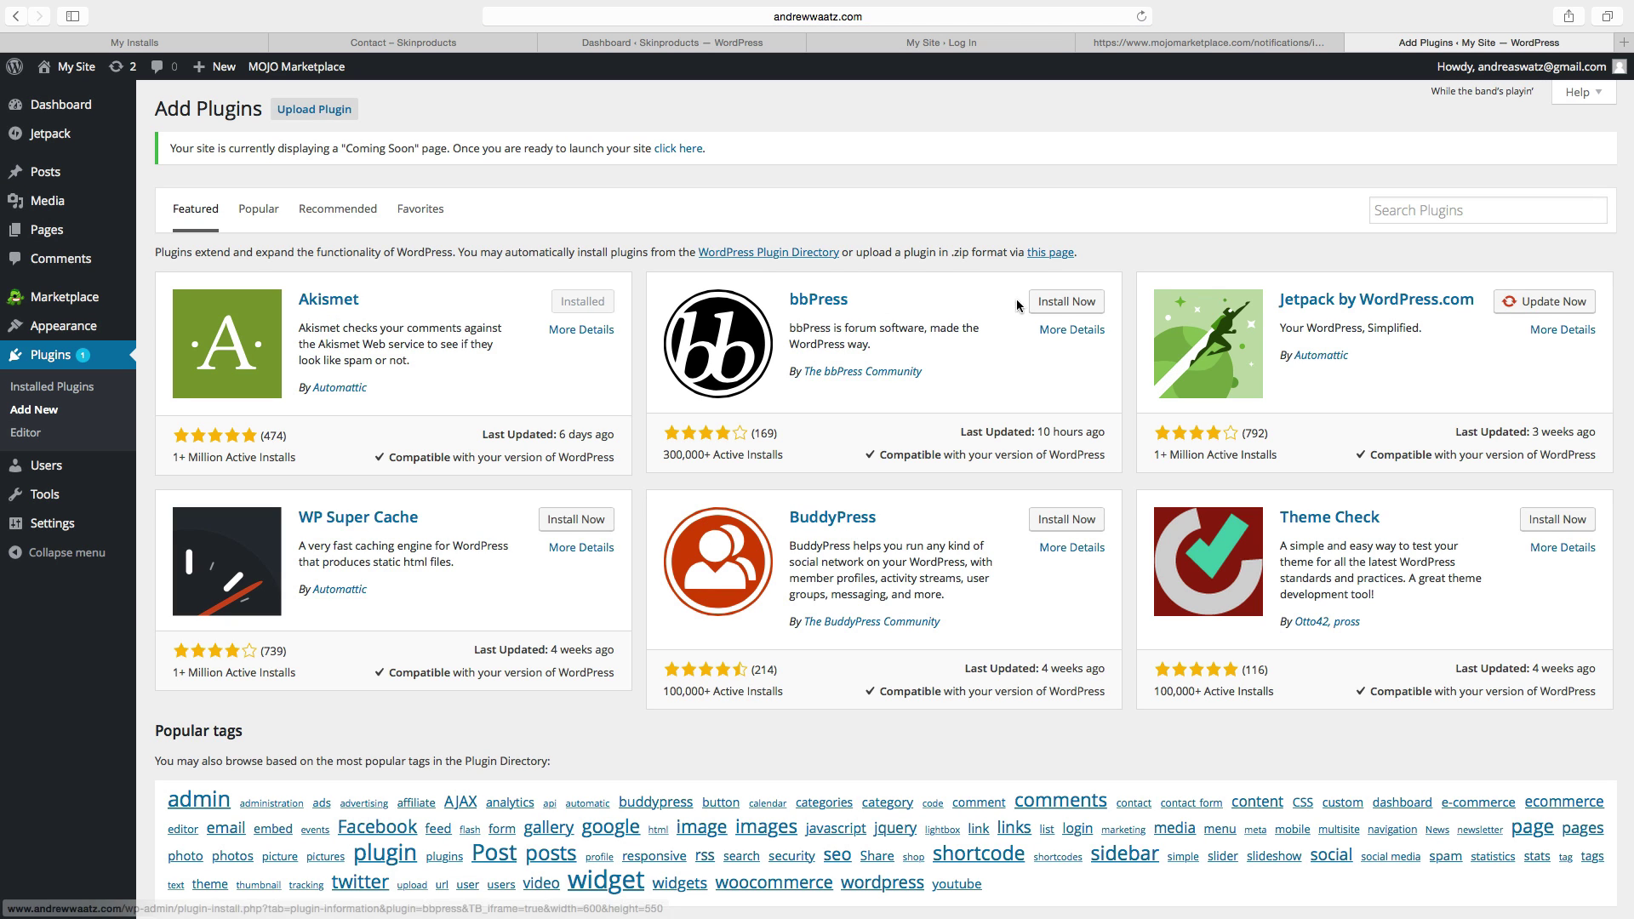
Search plugins for 'woocommer', then install and activate WooCommerce.
{"action": "left_click", "coordinate": [1398, 211]}
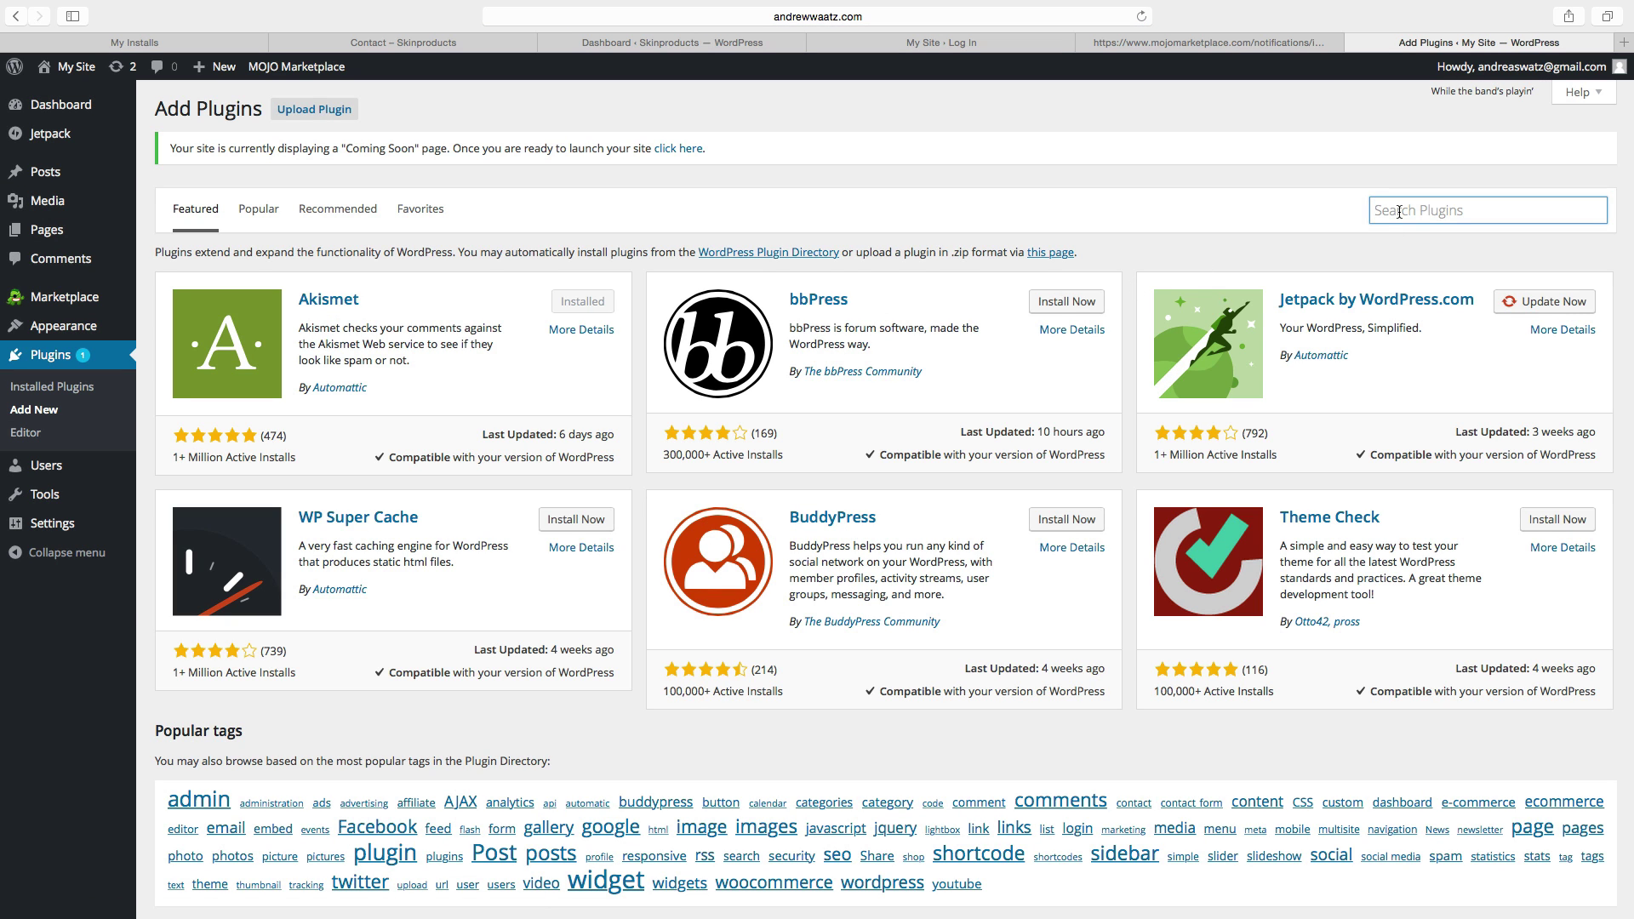
{"action": "type", "text": "woocommerce"}
{"action": "key", "text": "Return"}
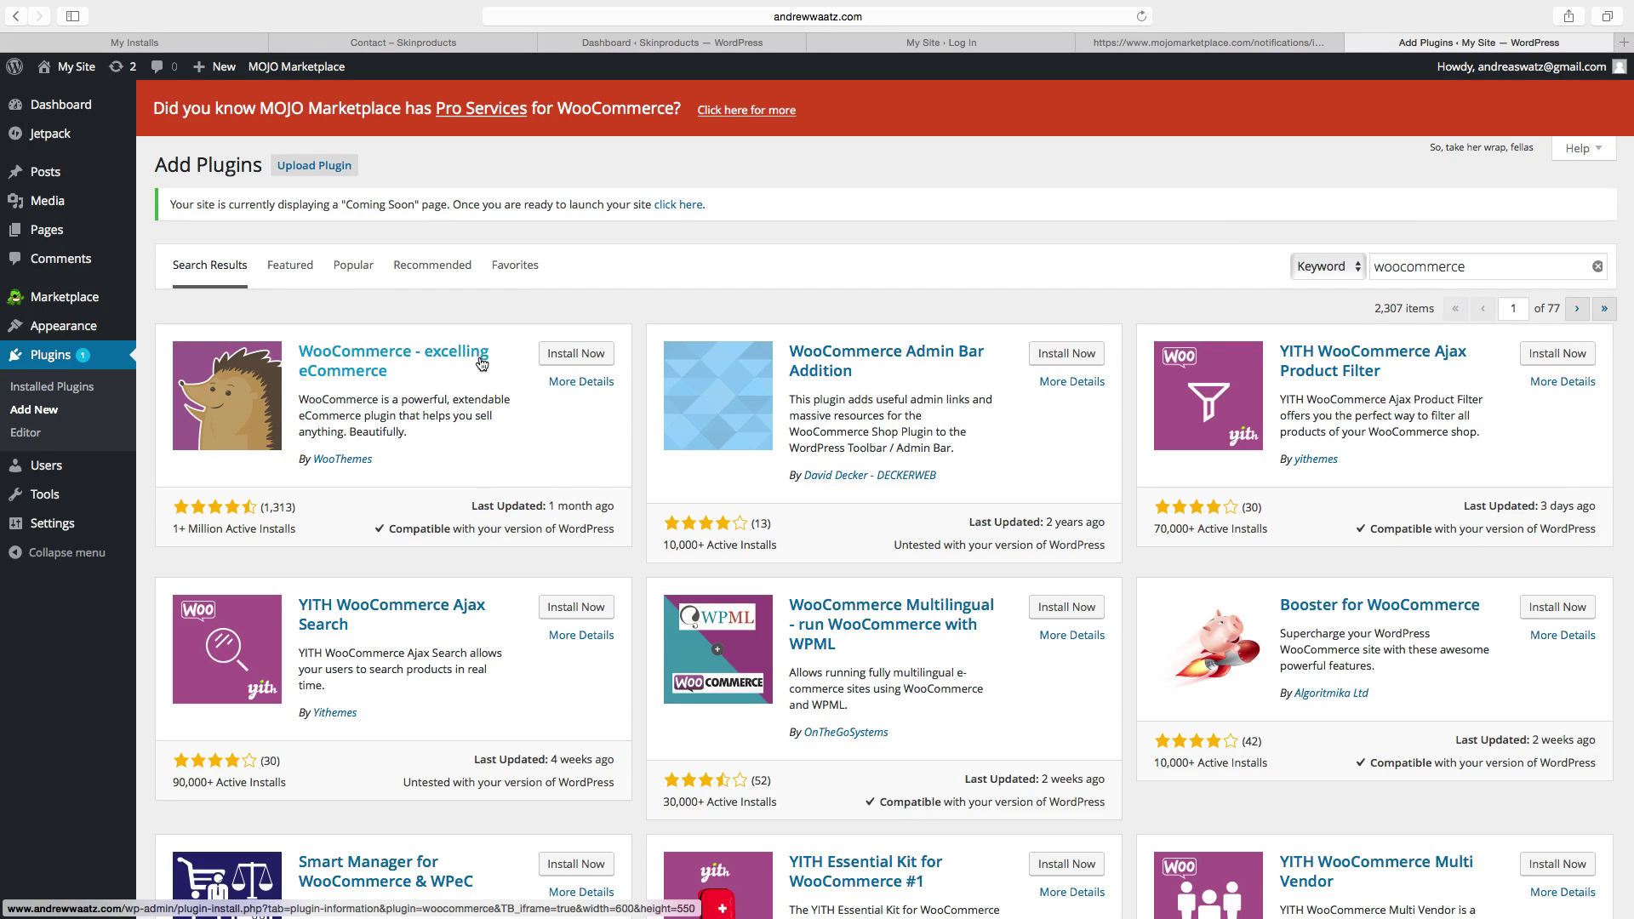
{"action": "left_click", "coordinate": [579, 356]}
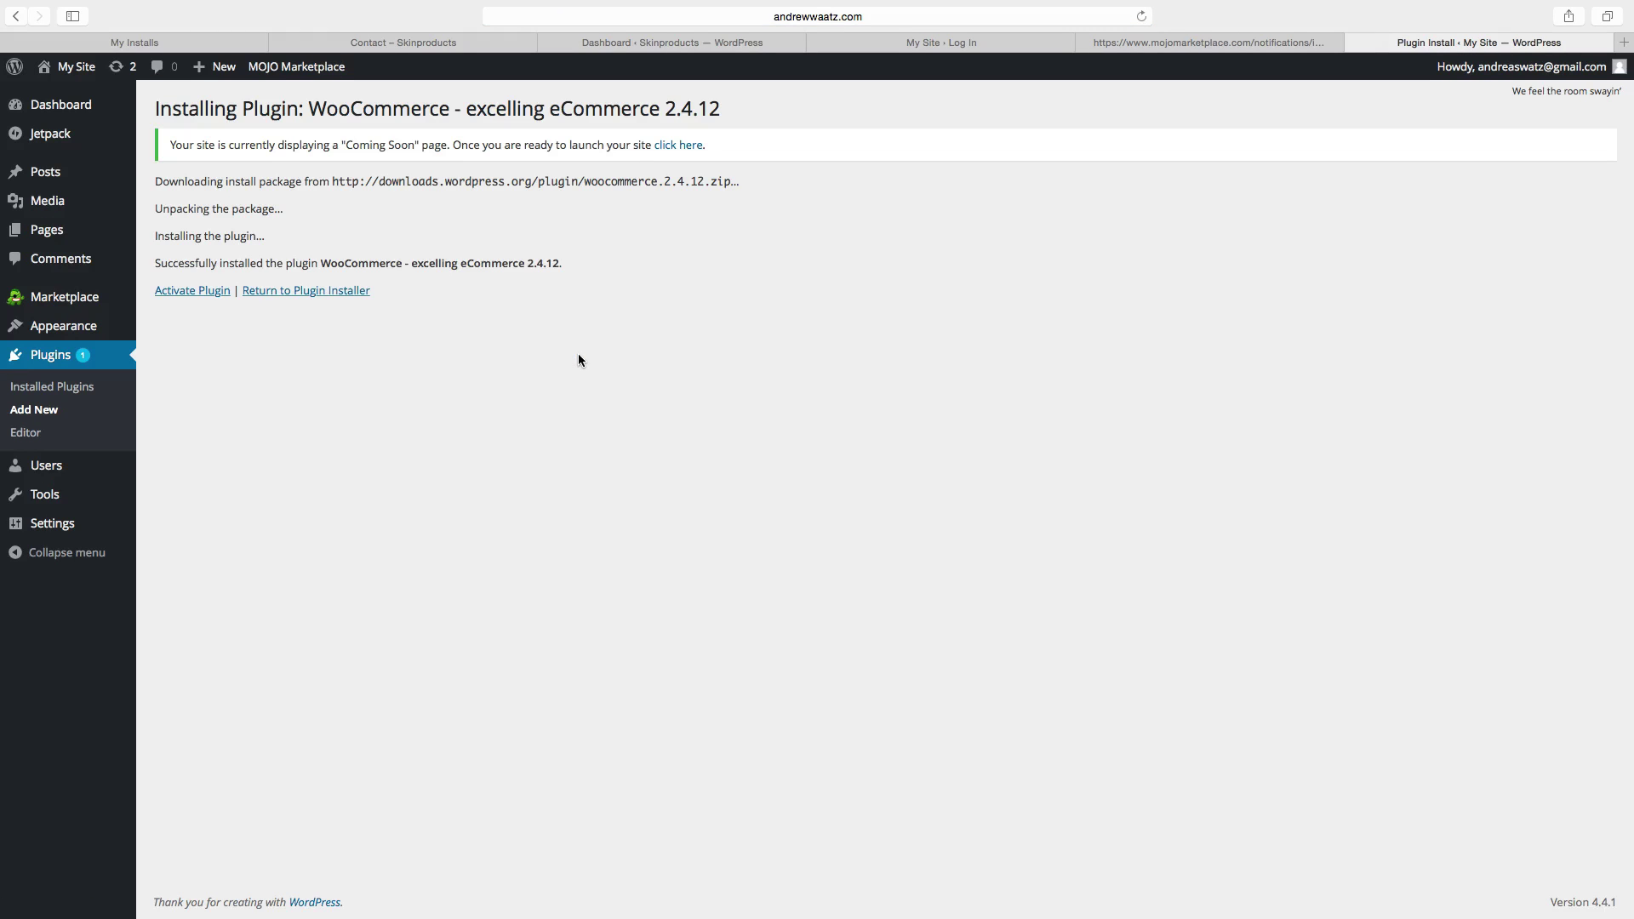
{"action": "left_click", "coordinate": [188, 296]}
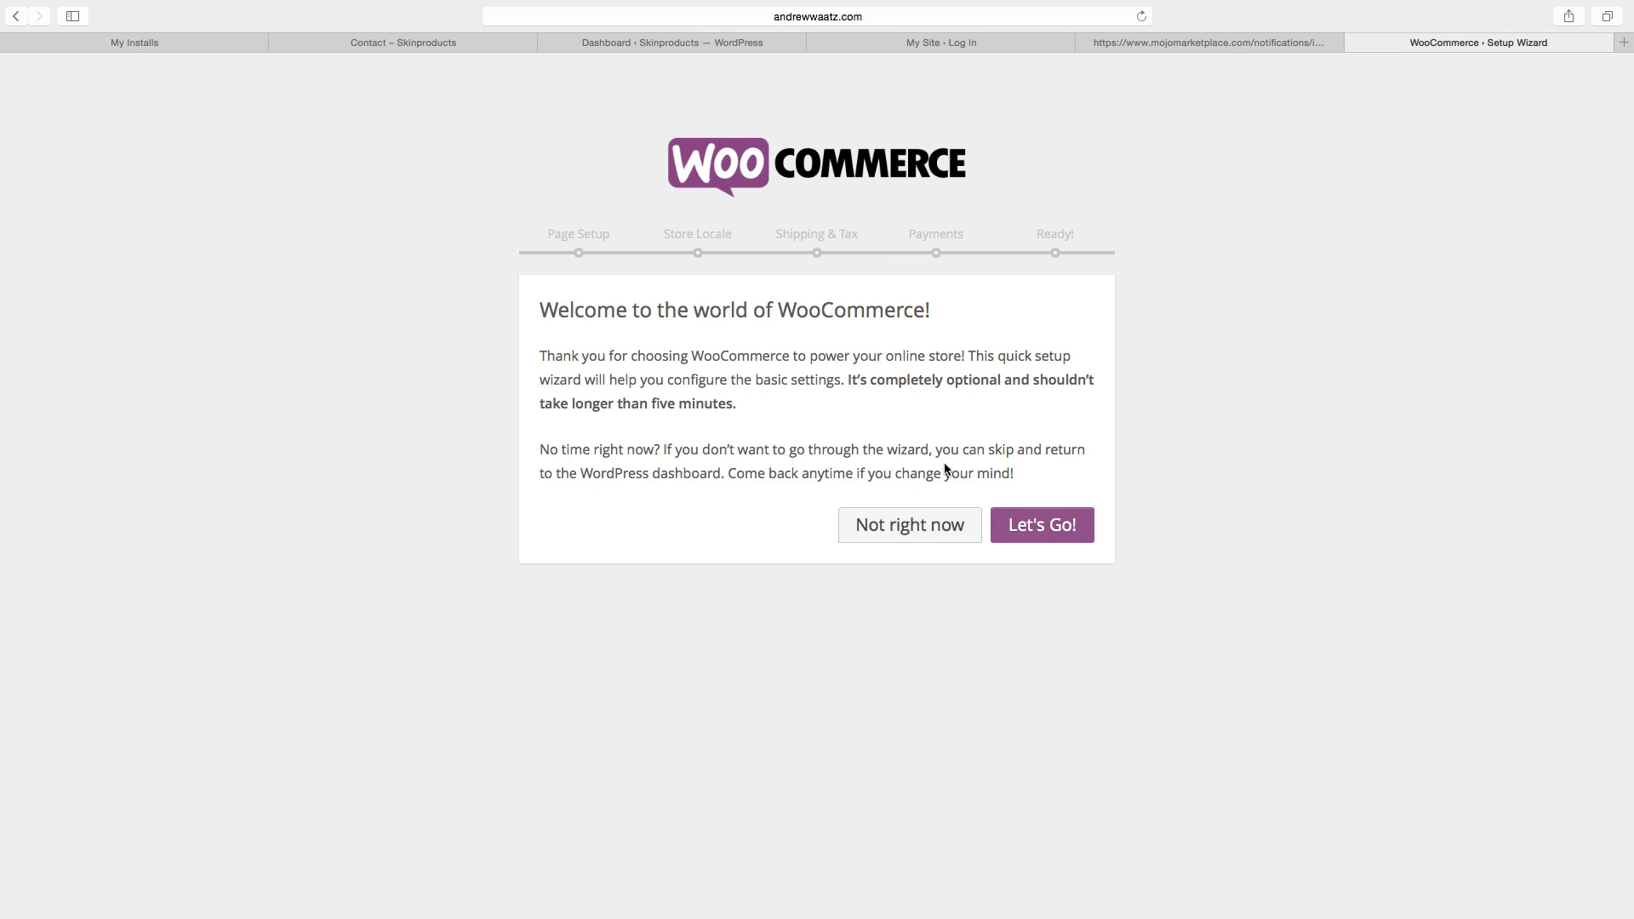
Choose 'Not right now' in the setup wizard and check the new WooCommerce and Products menus.
{"action": "left_click", "coordinate": [902, 529]}
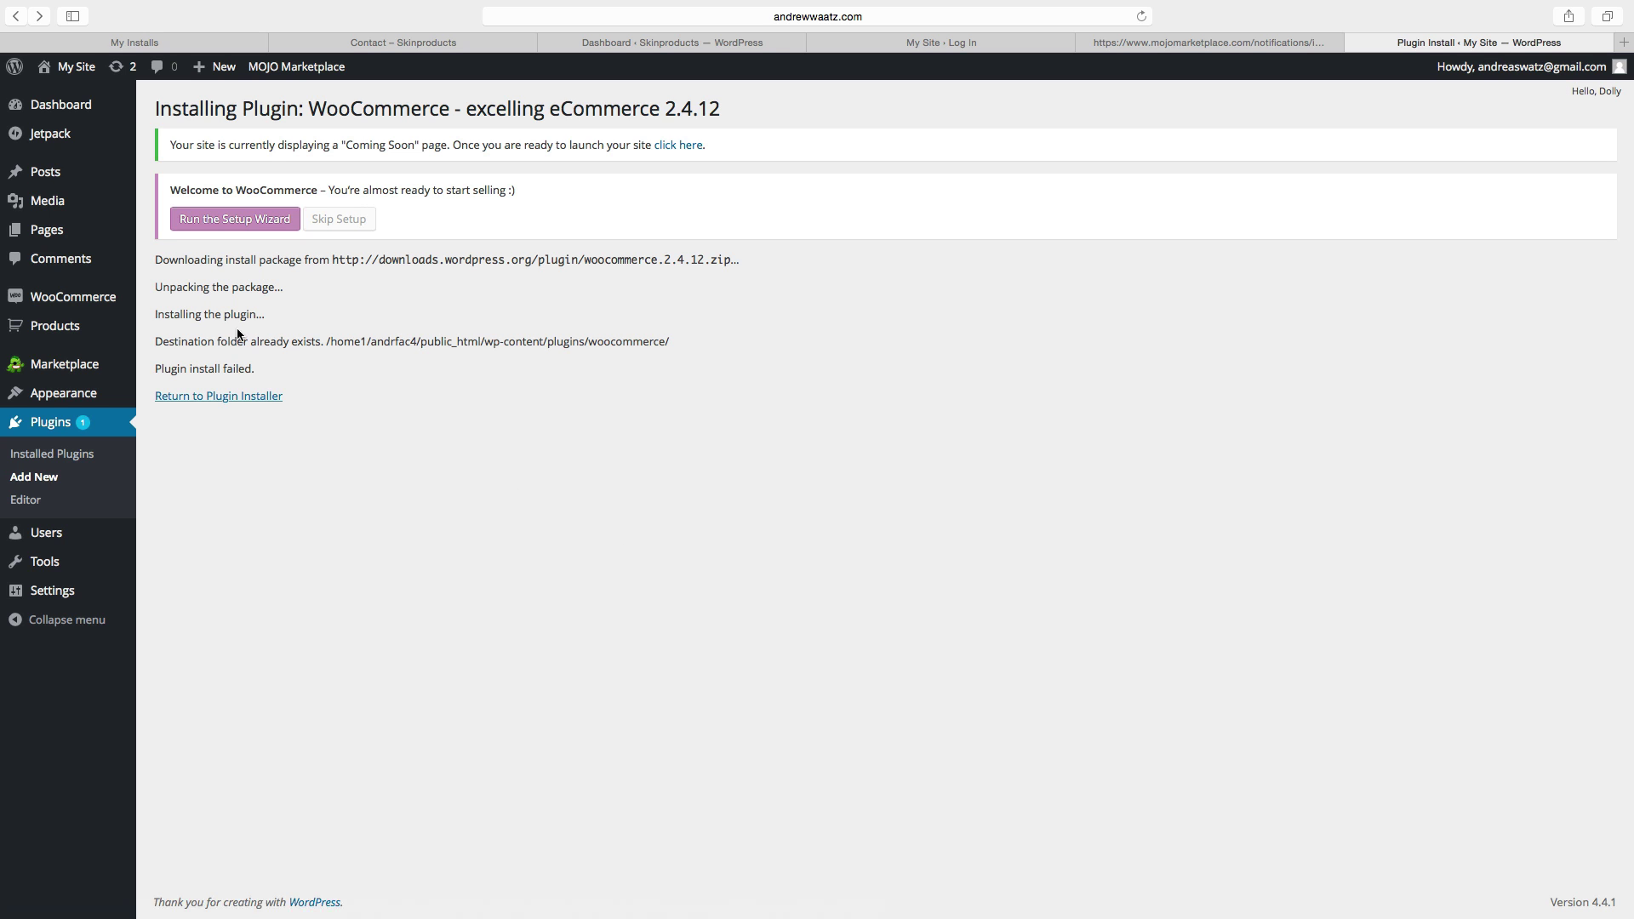
{"action": "mouse_move", "coordinate": [56, 300]}
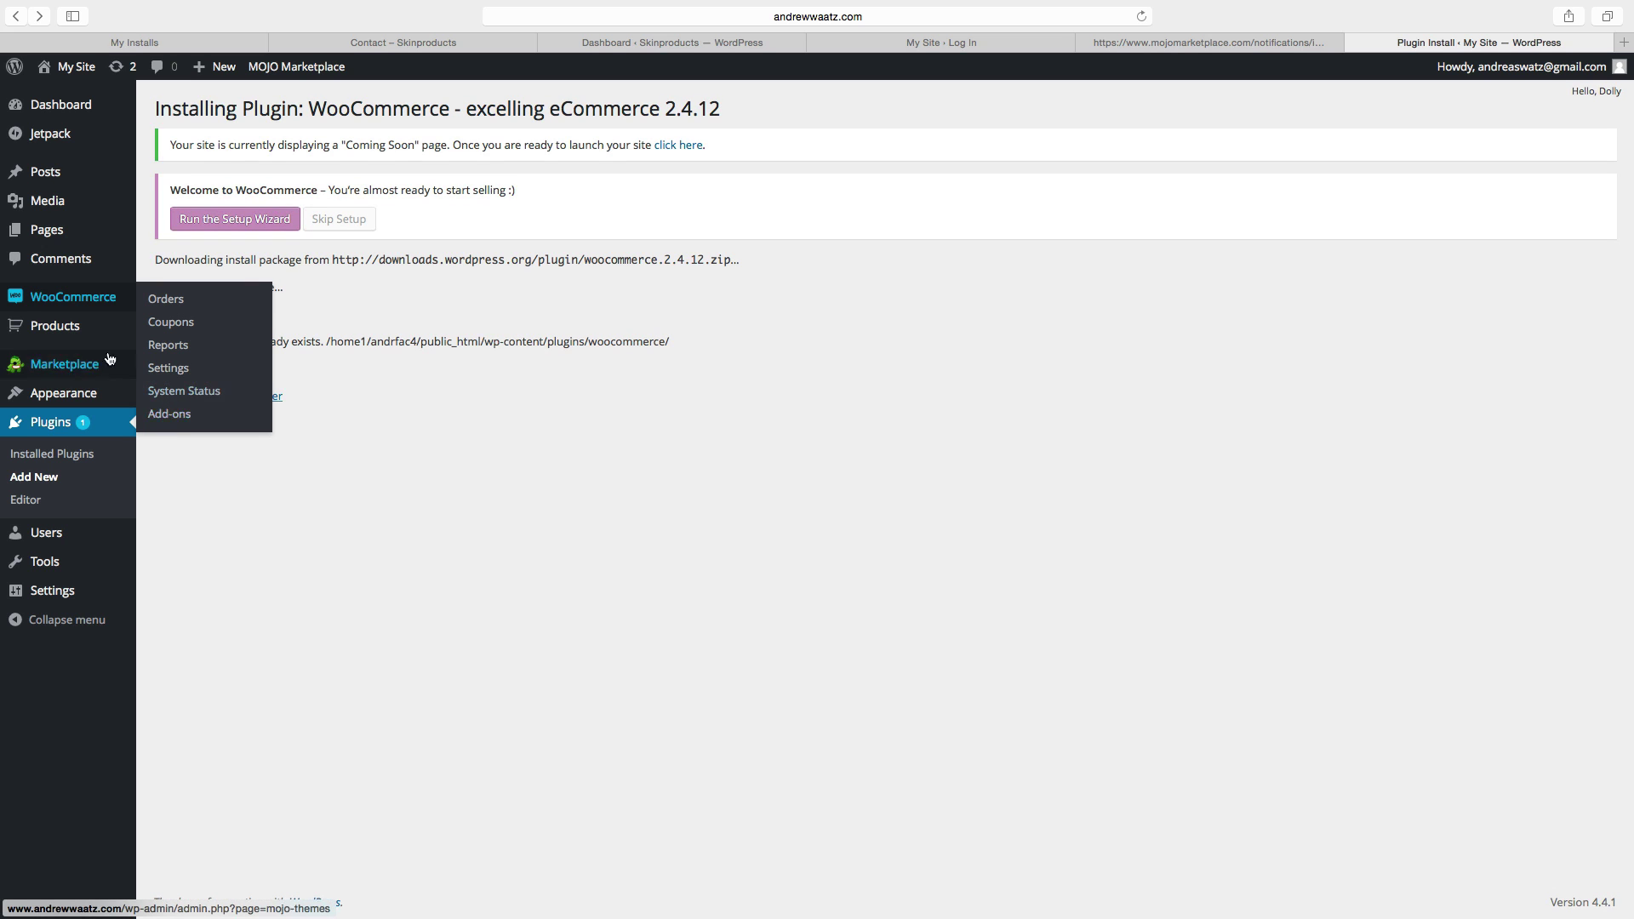
{"action": "mouse_move", "coordinate": [45, 330]}
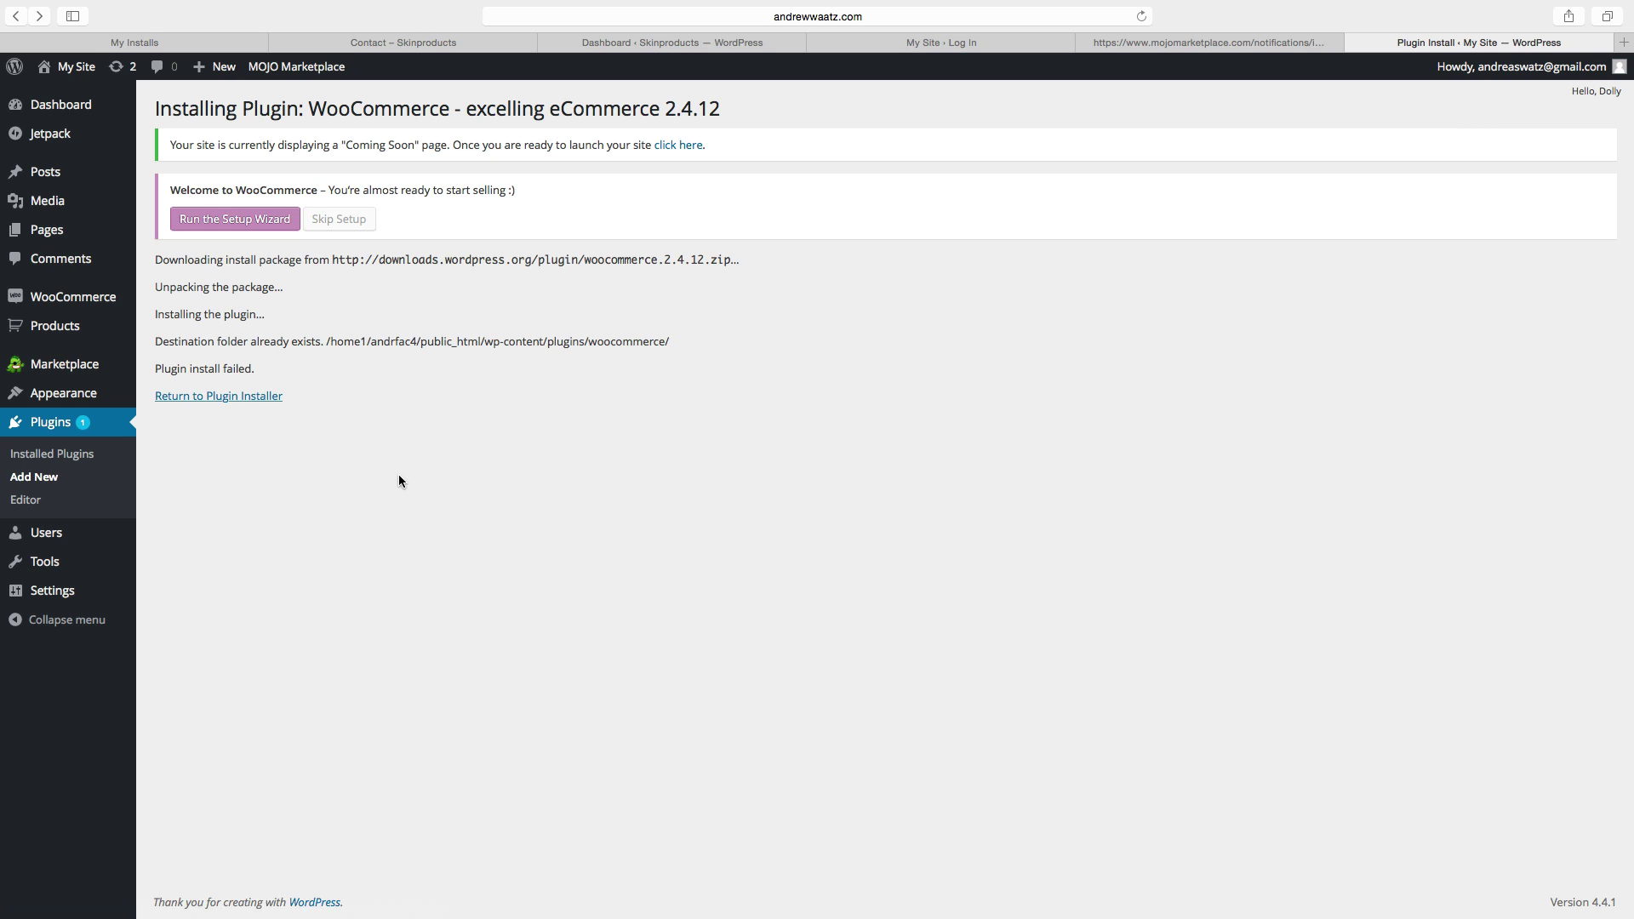
From Appearance > Themes > Add New, search the theme directory for 'storefrony'.
{"action": "mouse_move", "coordinate": [70, 397]}
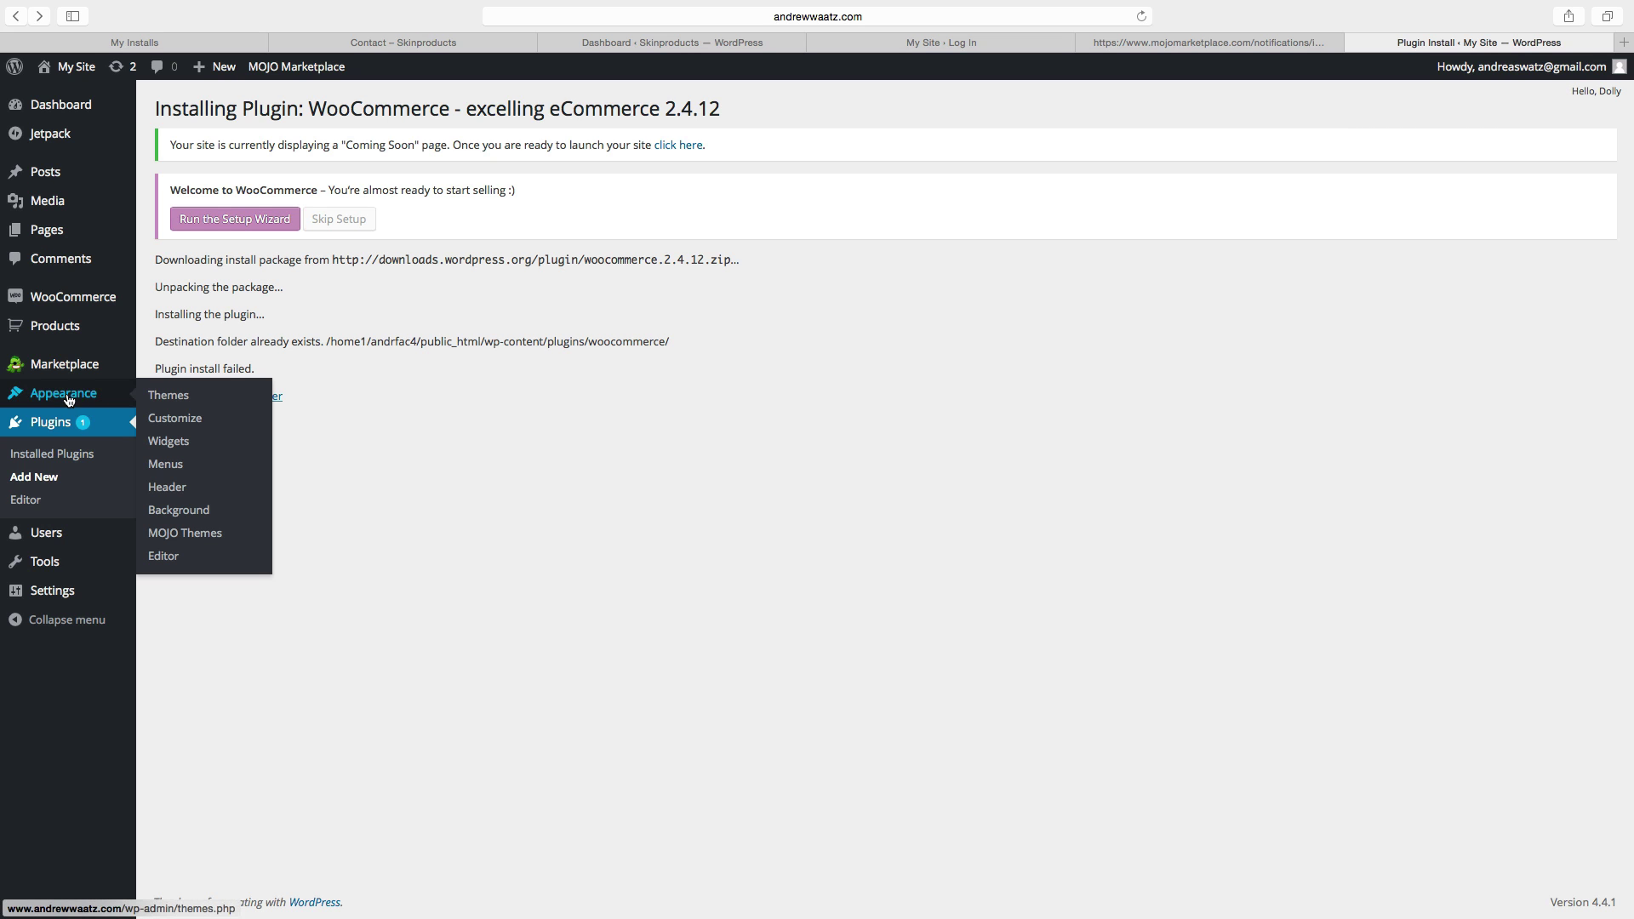
{"action": "left_click", "coordinate": [164, 398]}
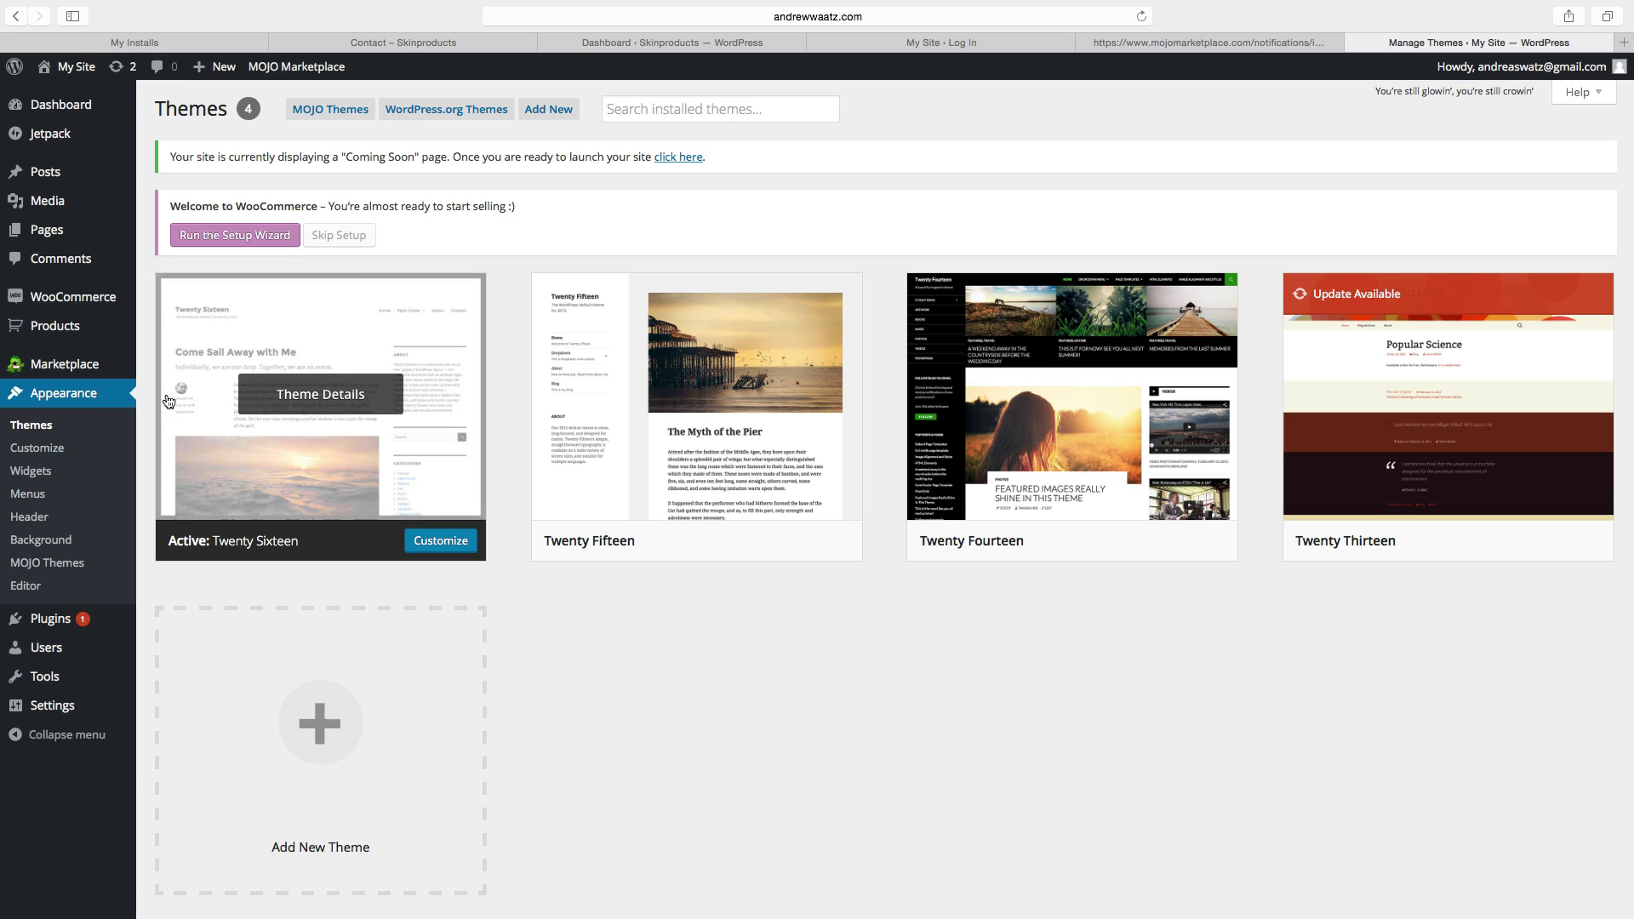
{"action": "left_click", "coordinate": [553, 116]}
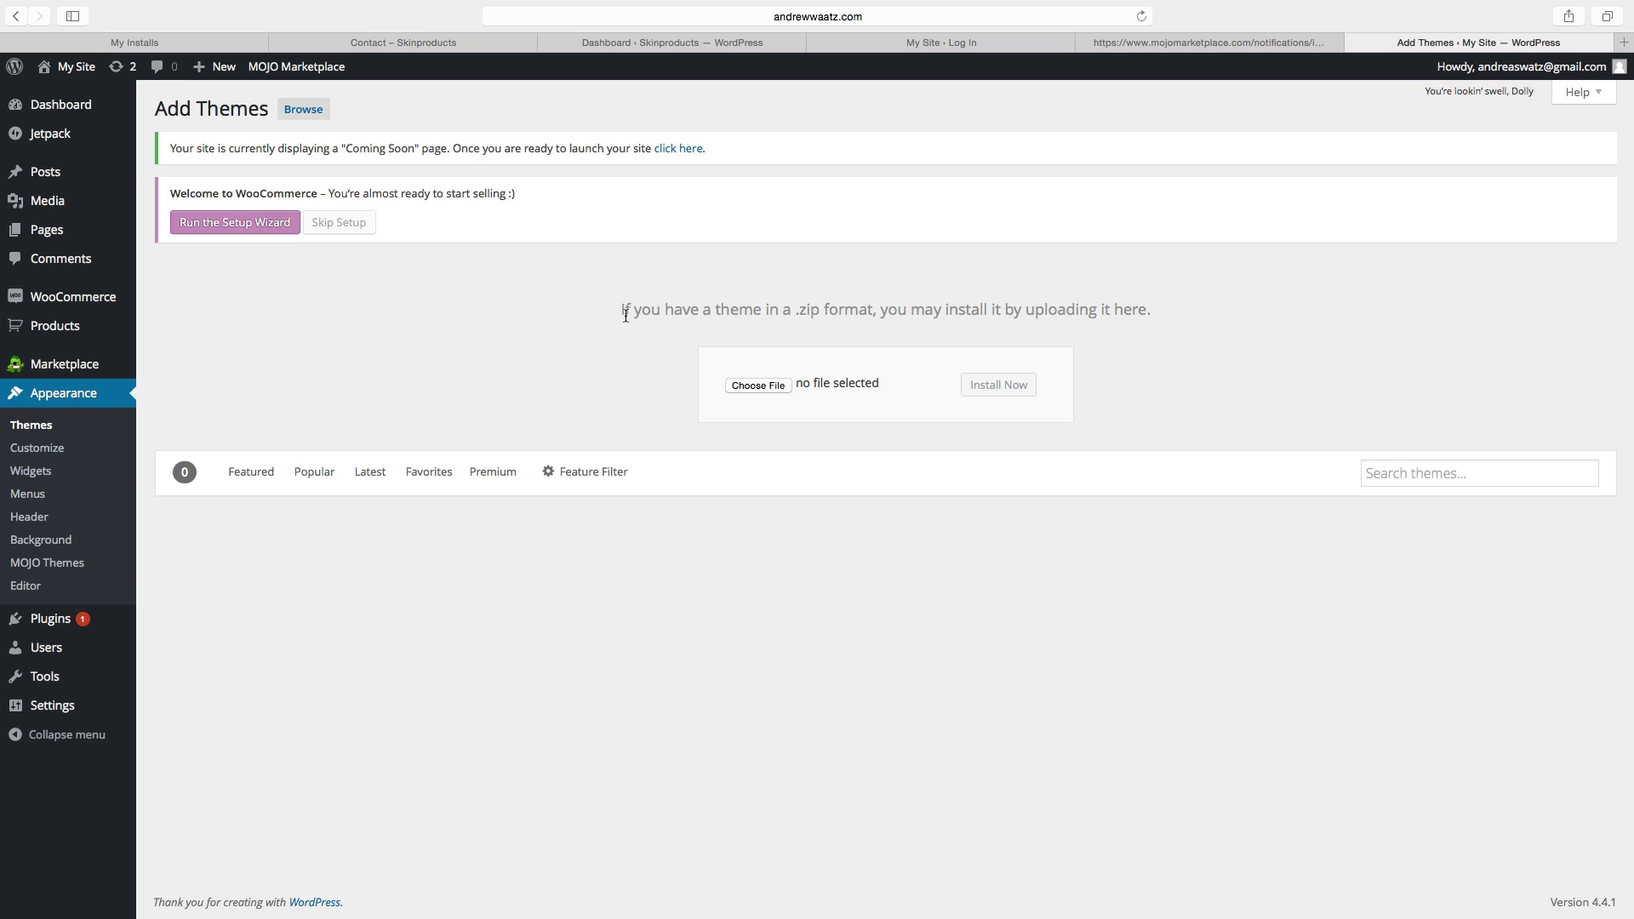
{"action": "left_click", "coordinate": [1389, 471]}
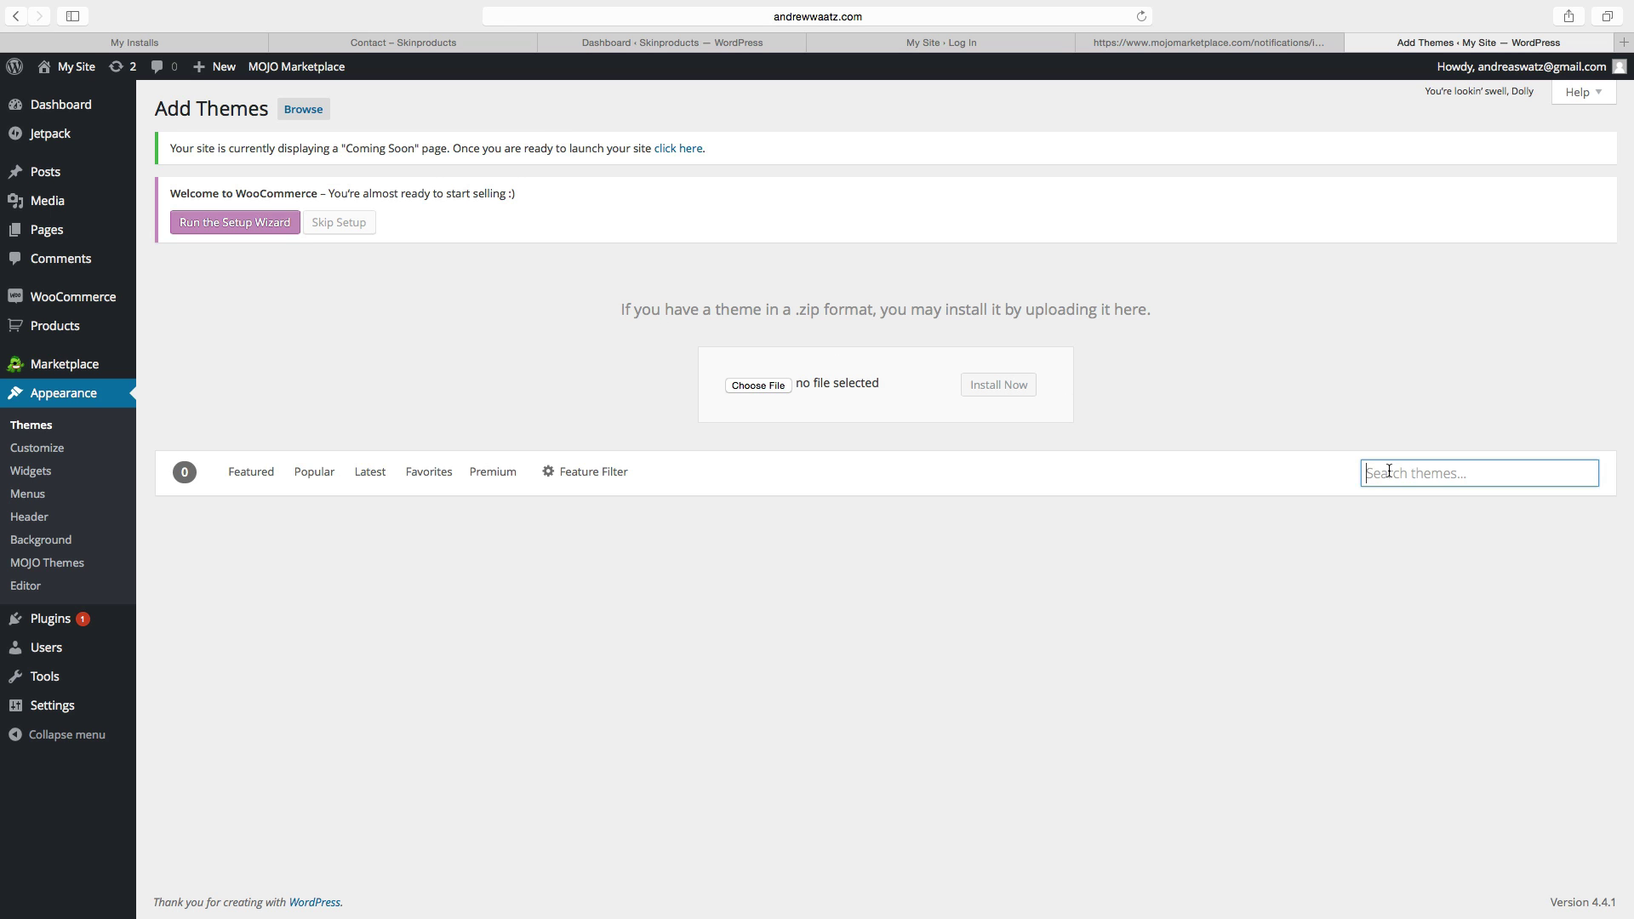
{"action": "type", "text": "storefro"}
{"action": "type", "text": "ny"}
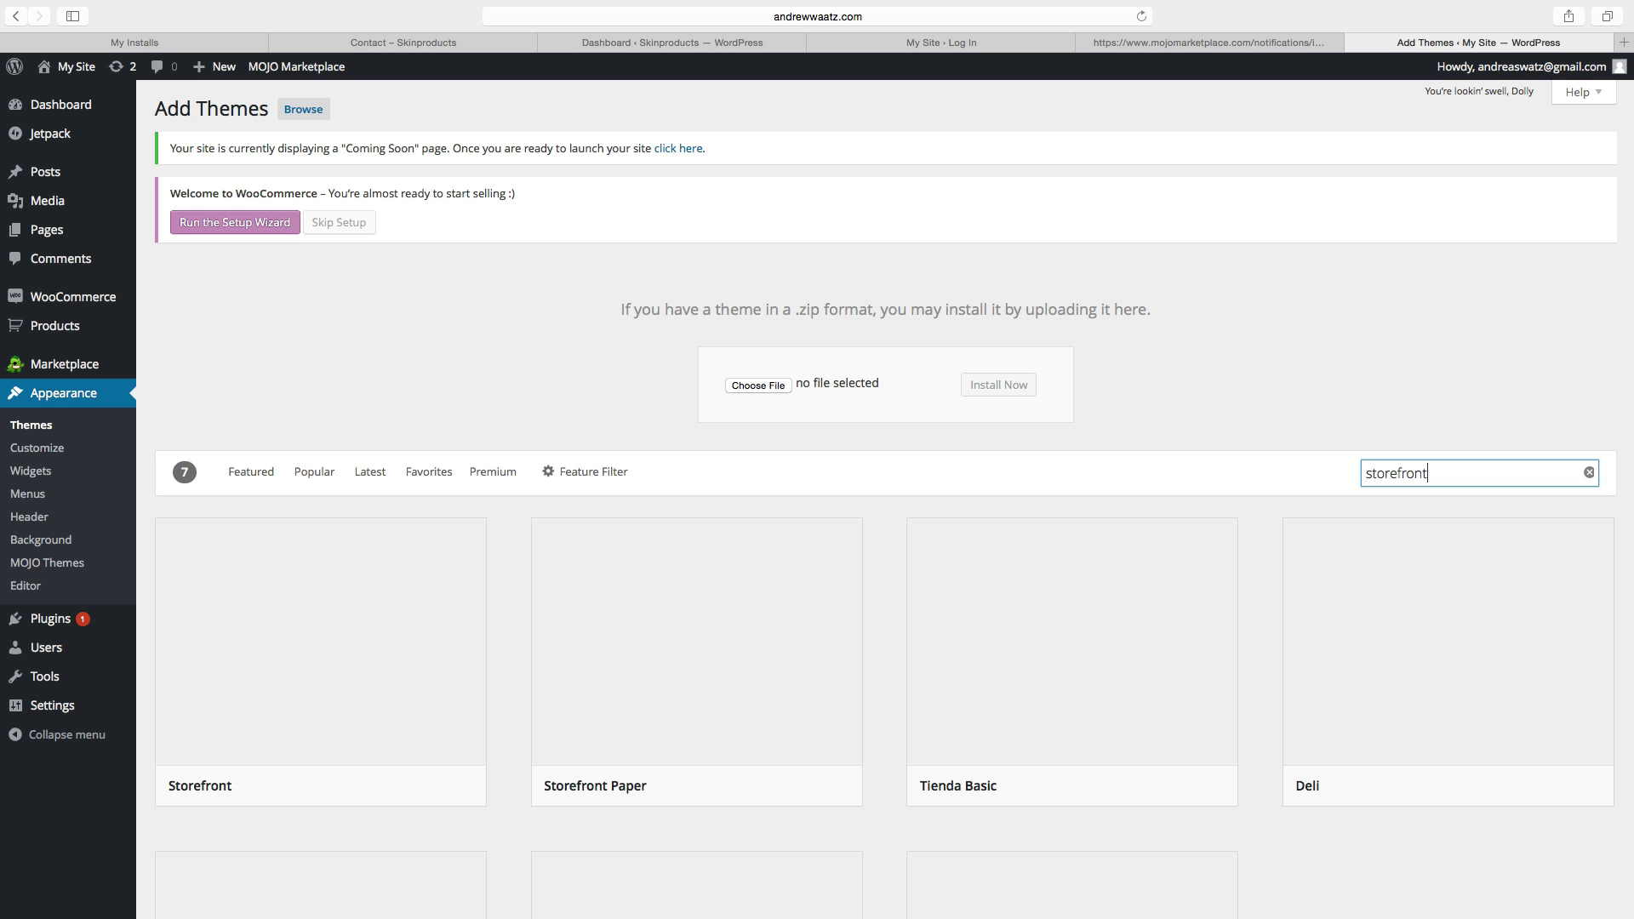
{"action": "scroll", "coordinate": [426, 558], "scroll_direction": "down", "scroll_amount": 3}
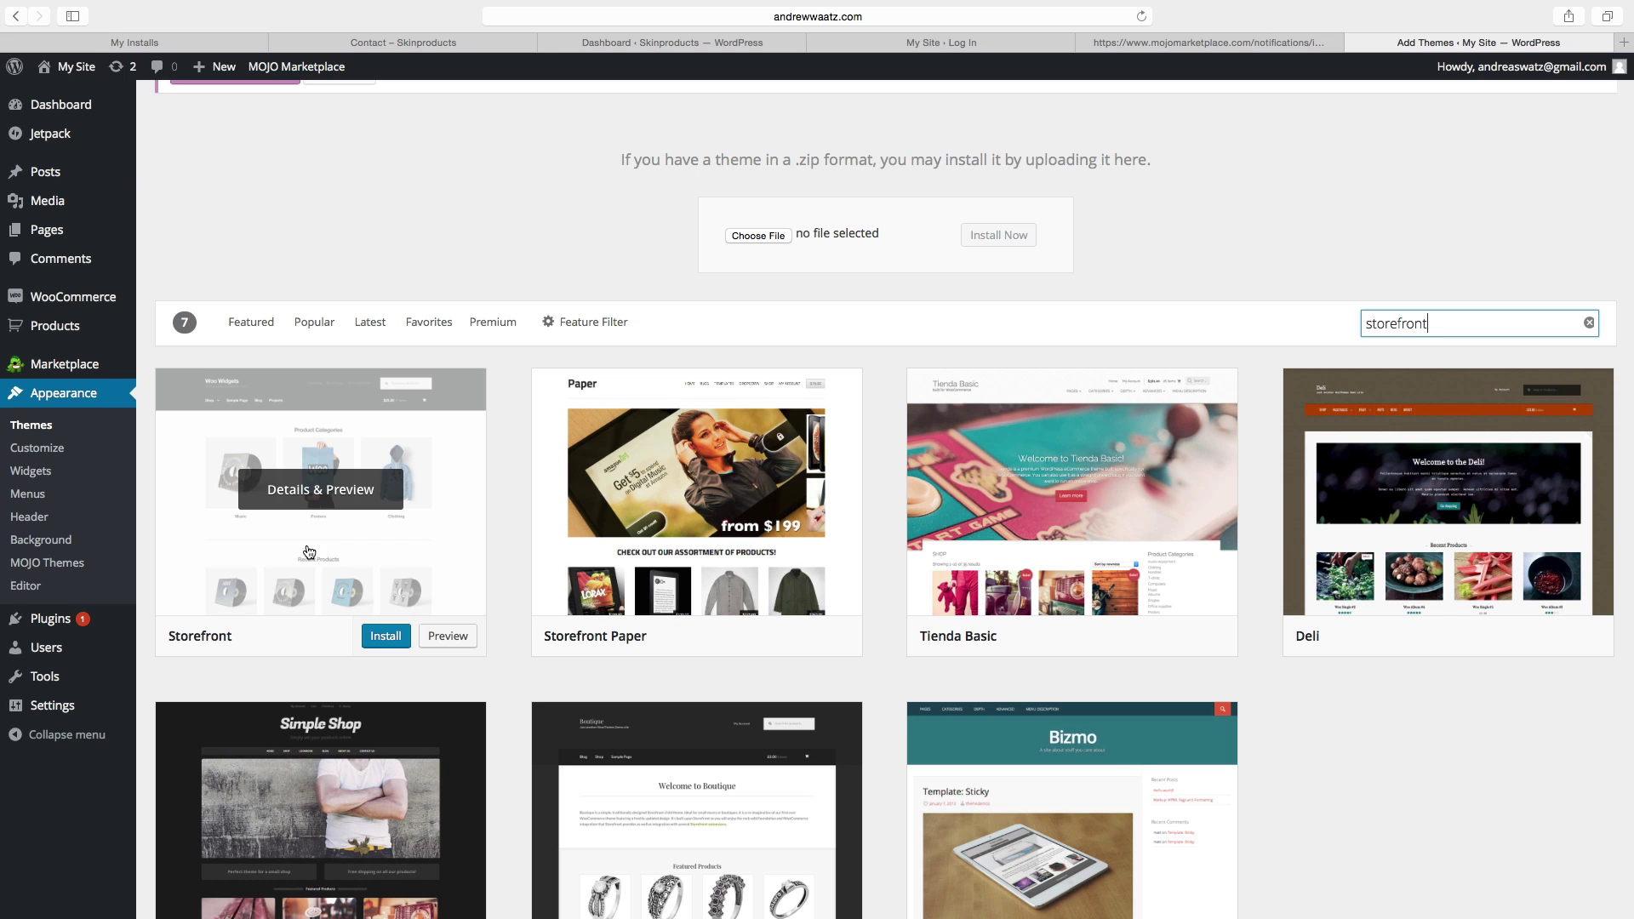
Install Storefront from its result card and activate it as the site theme.
{"action": "left_click", "coordinate": [390, 643]}
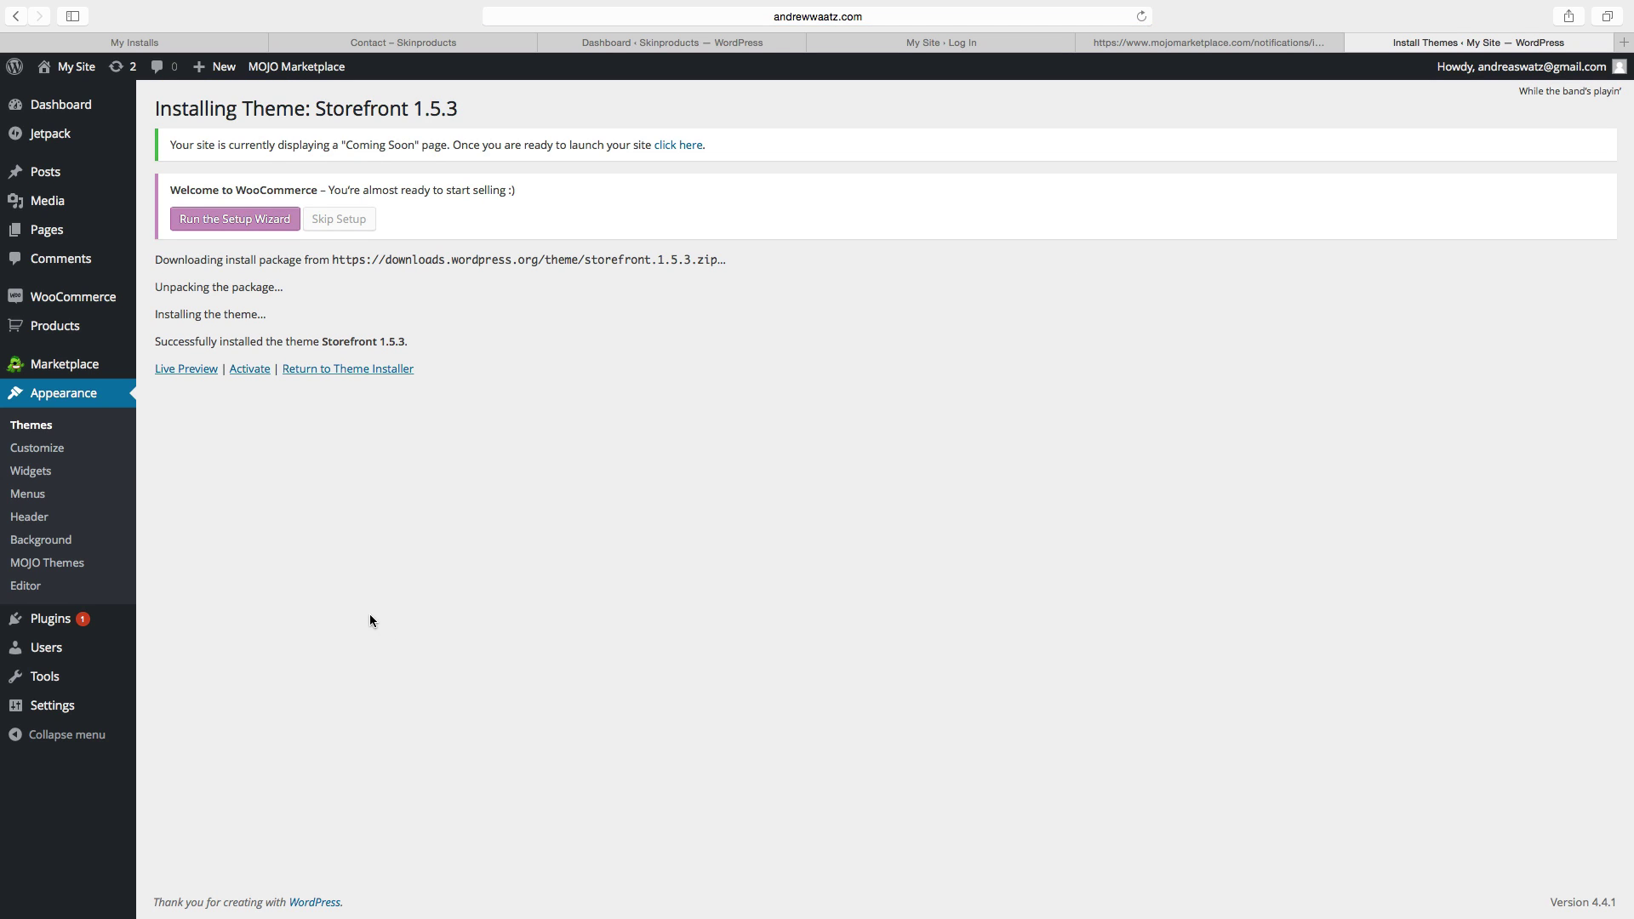
{"action": "left_click", "coordinate": [257, 371]}
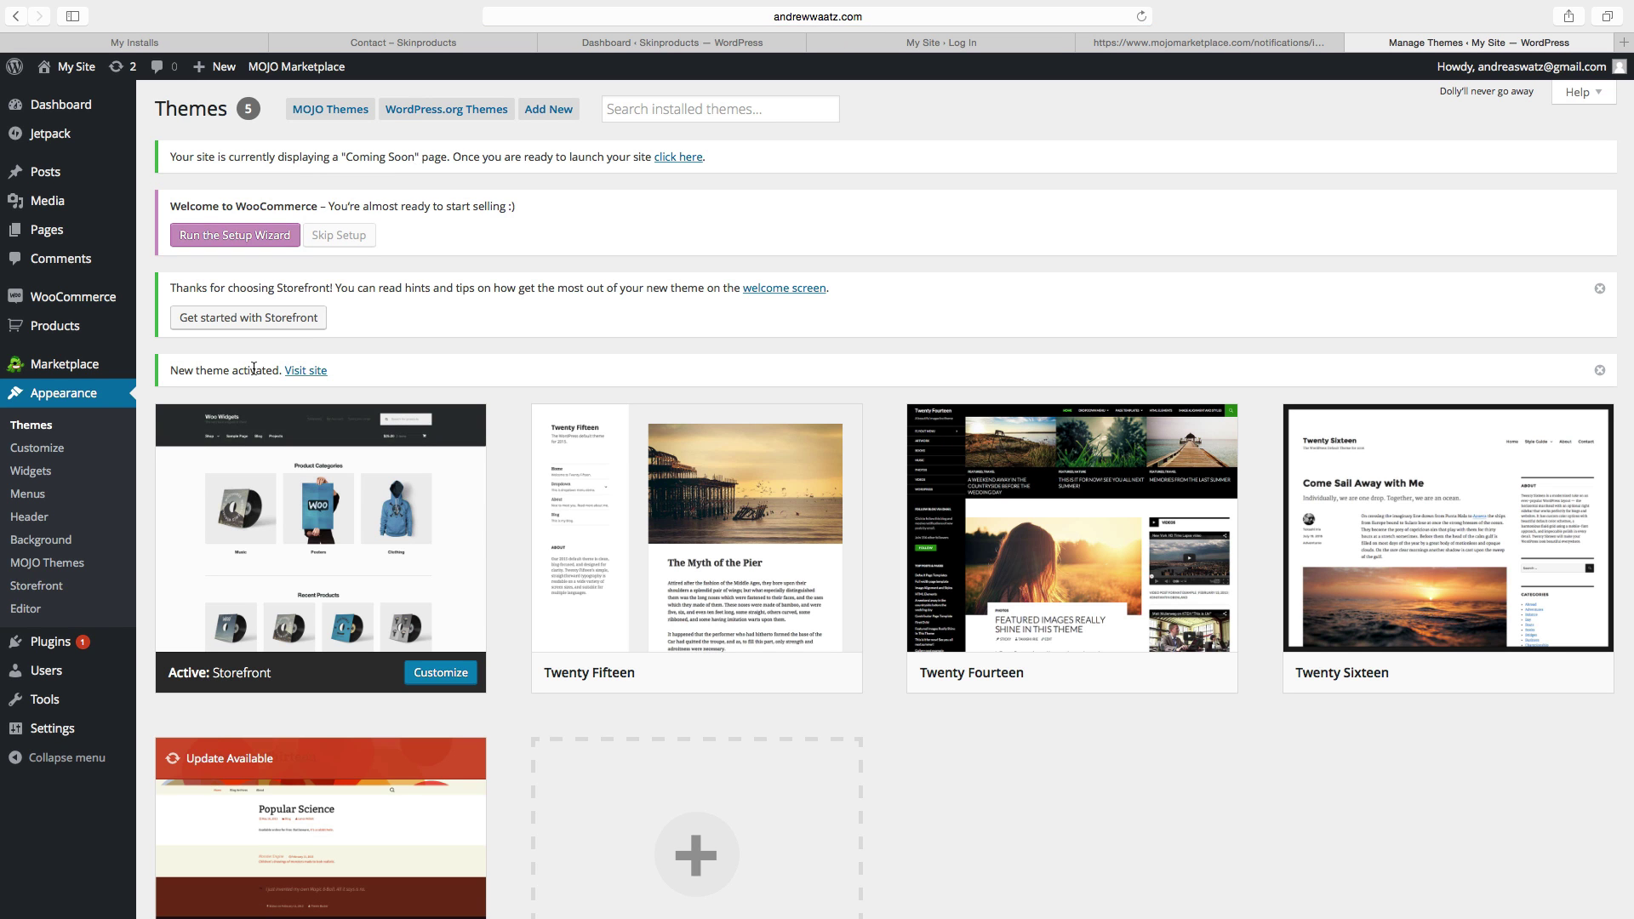
{"action": "mouse_move", "coordinate": [358, 640]}
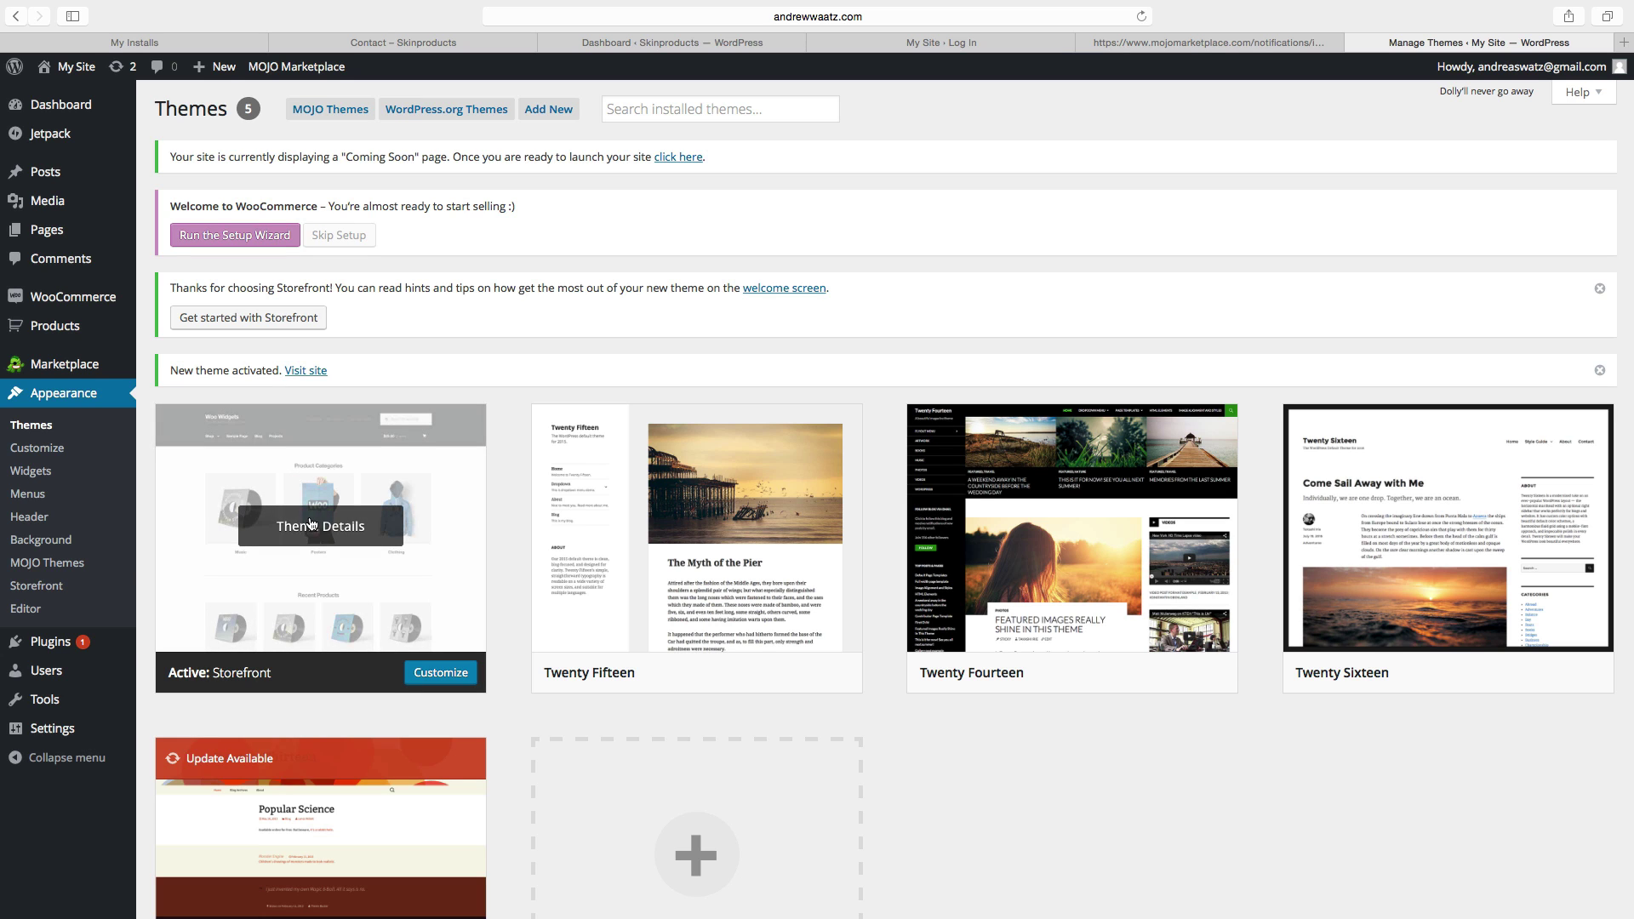
Visit the live site from the admin bar to see the Storefront shop front end.
{"action": "left_click", "coordinate": [72, 70]}
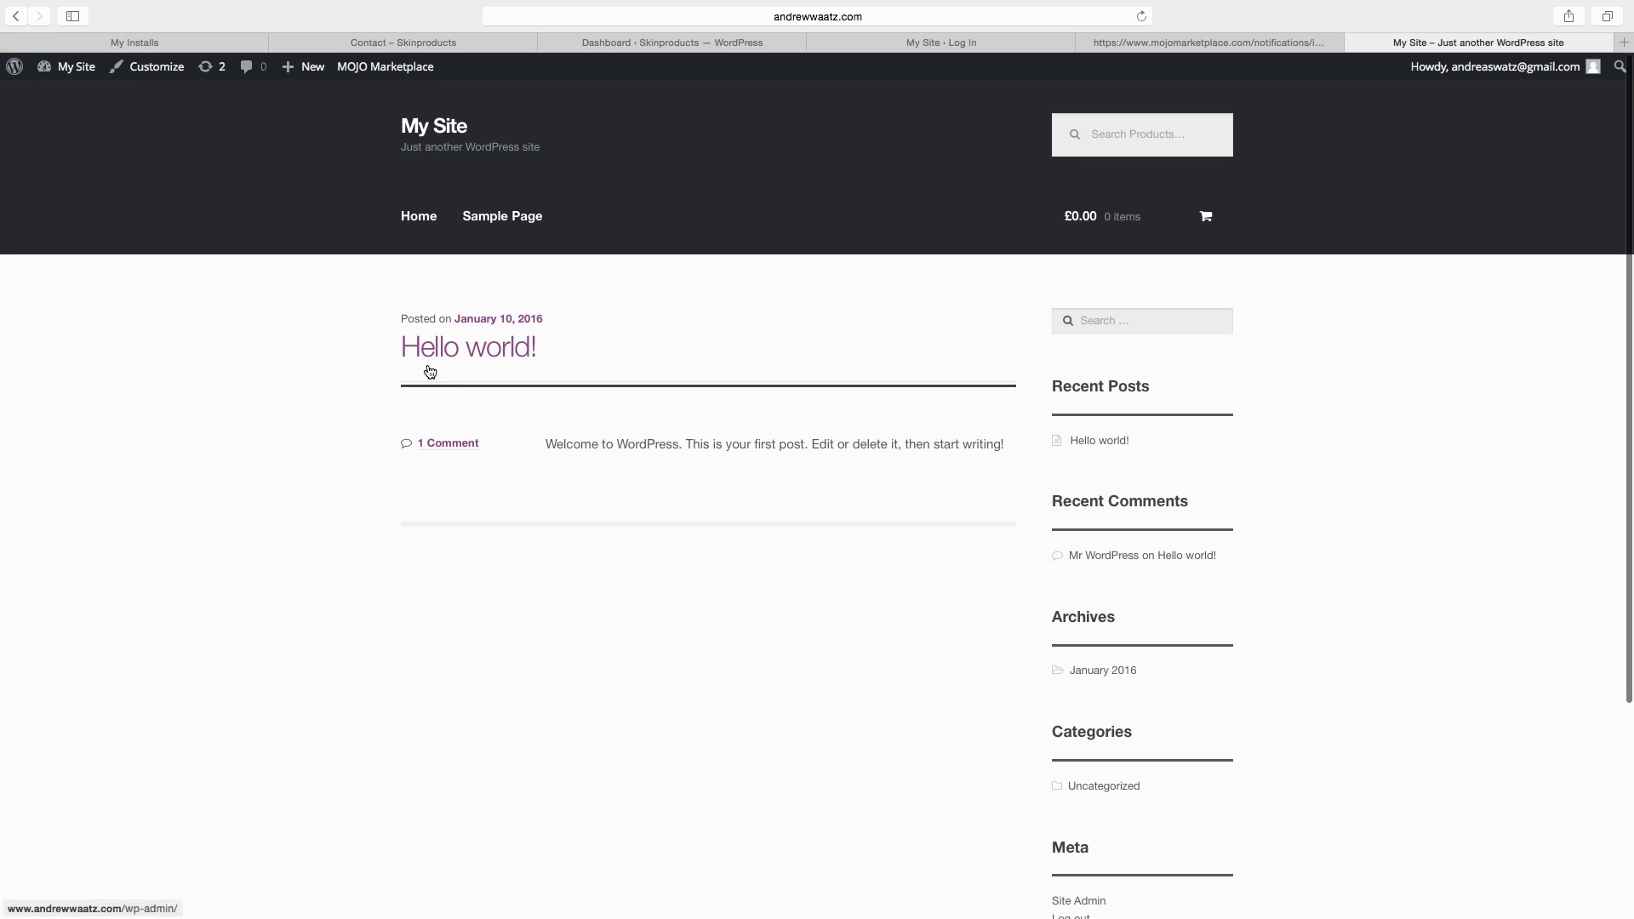